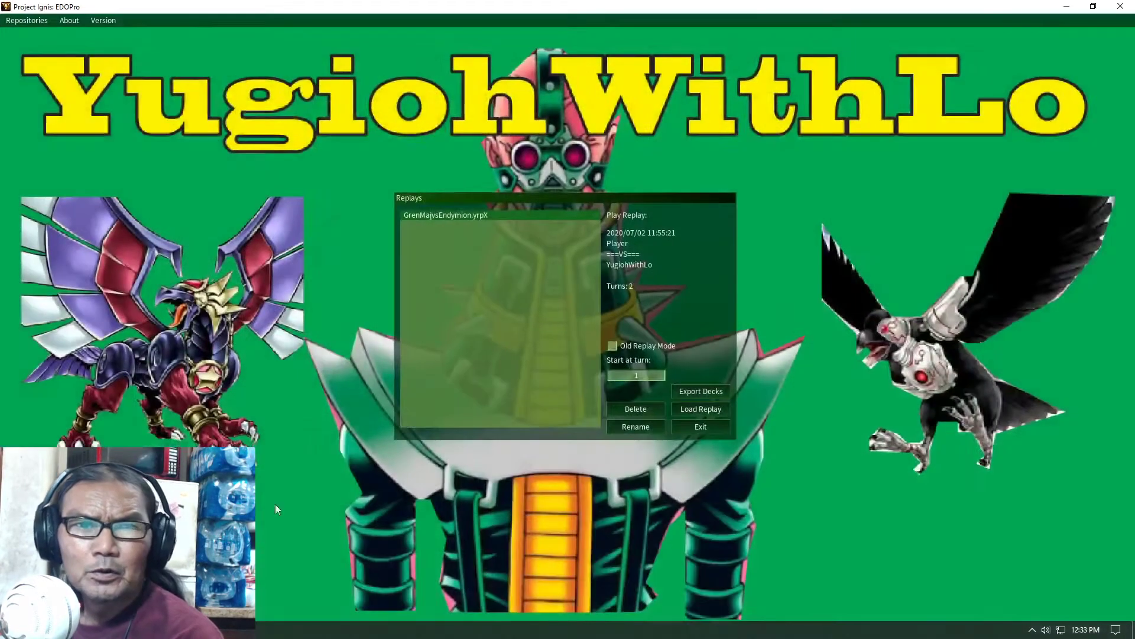
Check EDOPro's version information and minimize its window.
{"action": "left_click", "coordinate": [102, 22]}
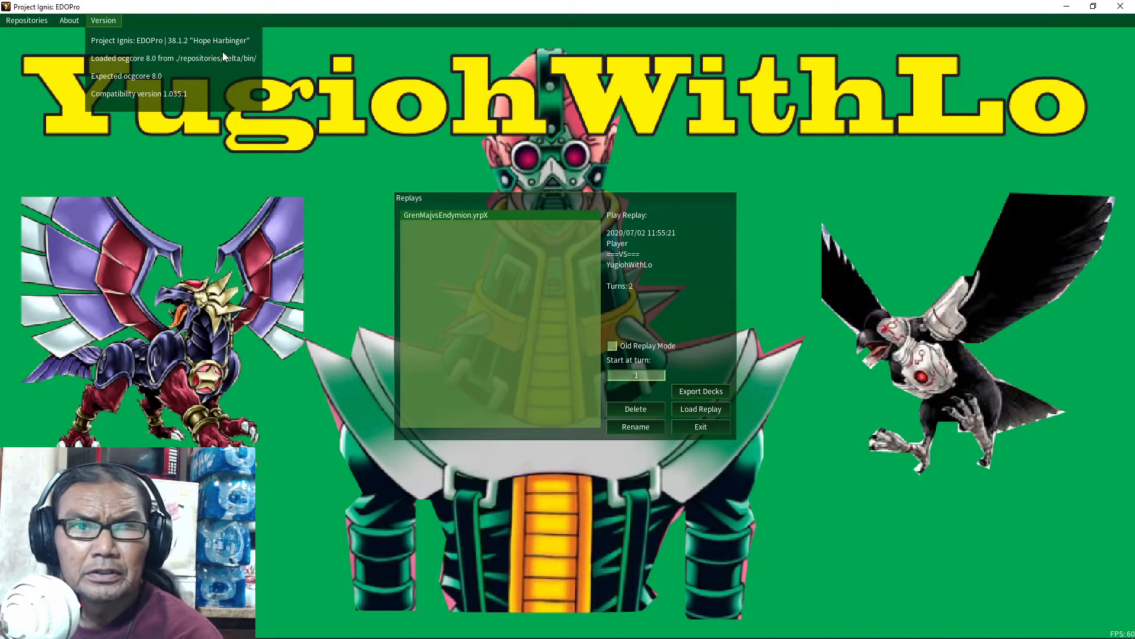
{"action": "left_click", "coordinate": [1067, 8]}
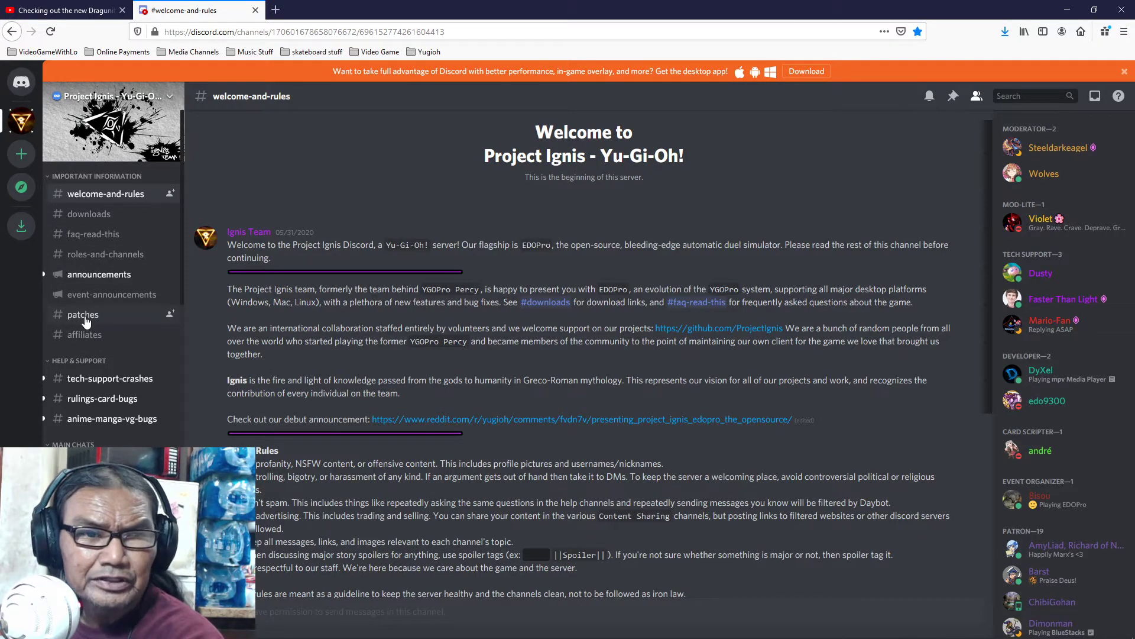
Open the Discord server's patches channel and follow the download link for the standard Windows patch installer.
{"action": "left_click", "coordinate": [84, 317]}
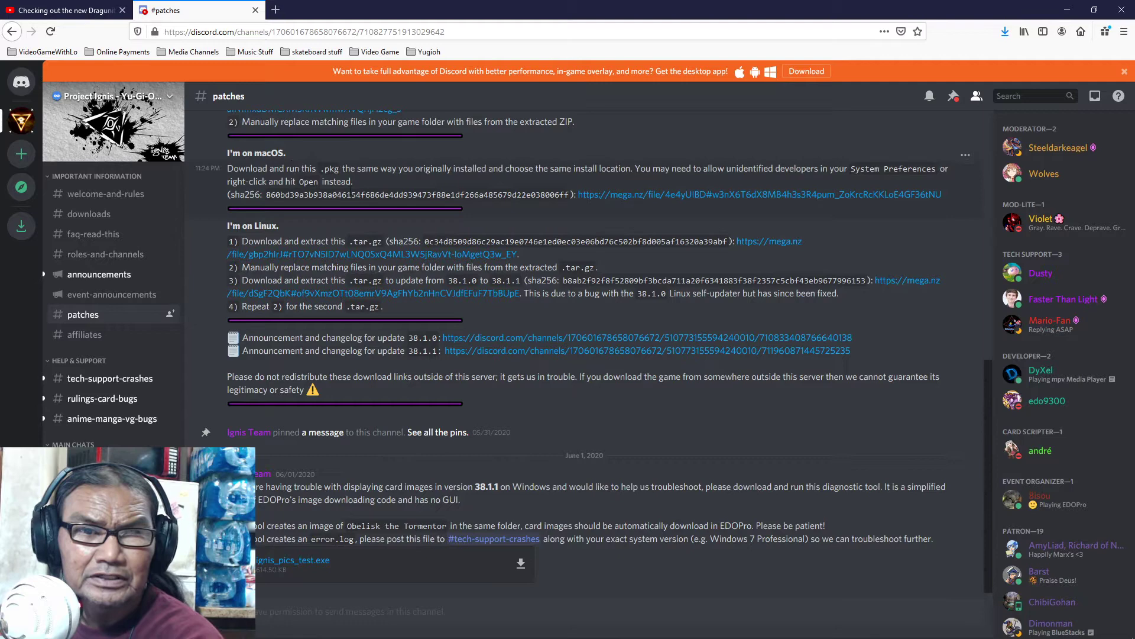
{"action": "scroll", "coordinate": [351, 194], "scroll_direction": "up", "scroll_amount": 4}
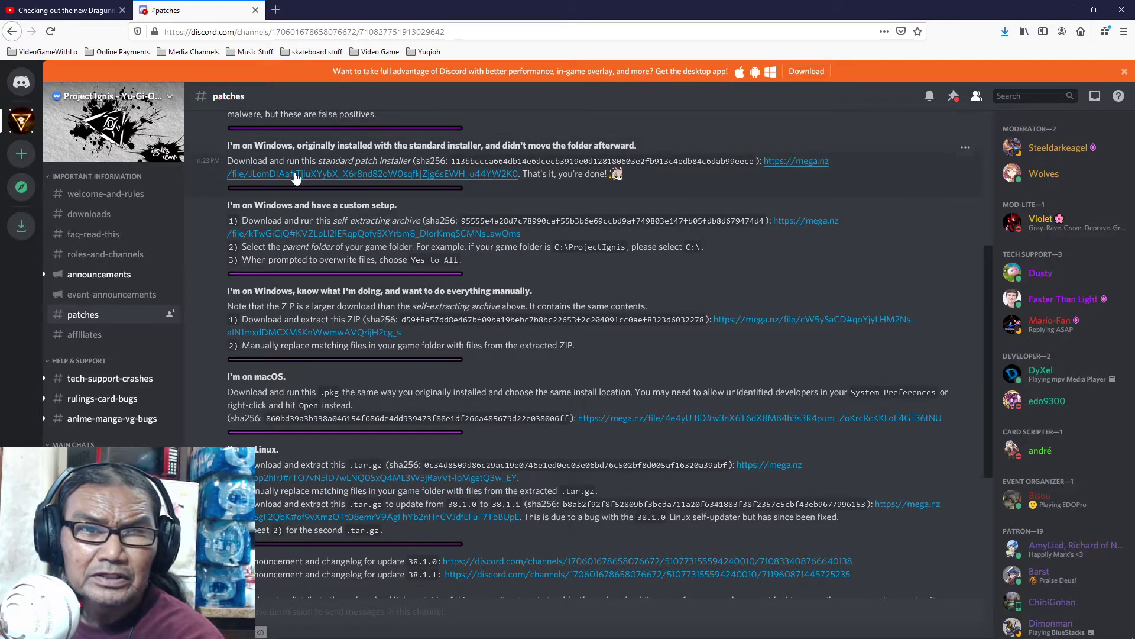
{"action": "scroll", "coordinate": [260, 147], "scroll_direction": "up", "scroll_amount": 1}
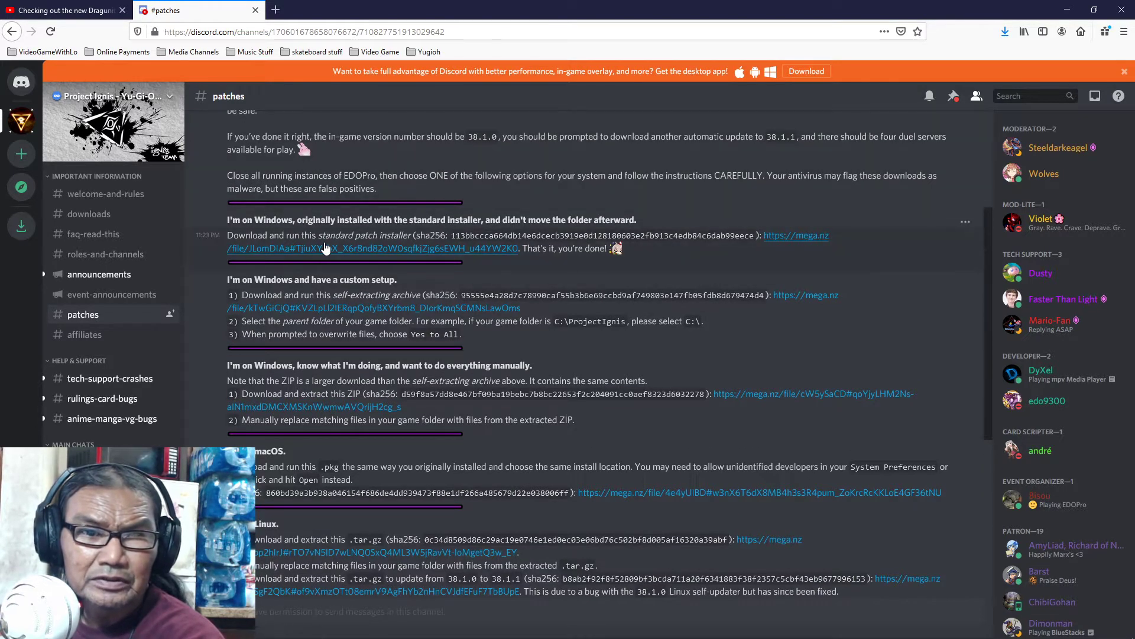
{"action": "scroll", "coordinate": [328, 242], "scroll_direction": "up", "scroll_amount": 2}
{"action": "scroll", "coordinate": [329, 242], "scroll_direction": "down", "scroll_amount": 2}
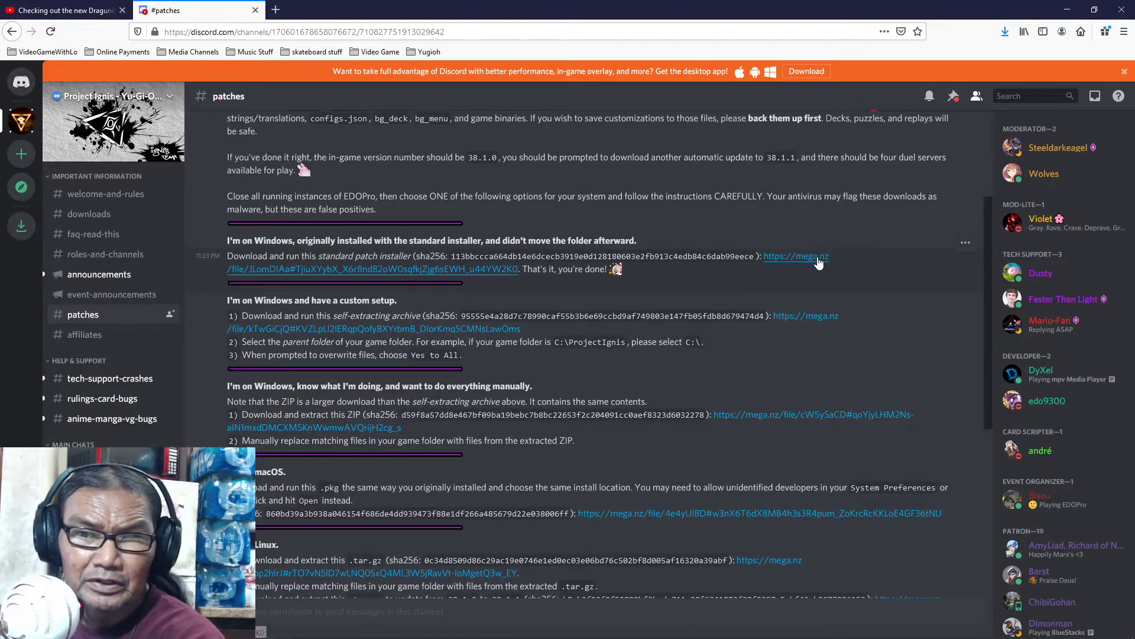
{"action": "left_click", "coordinate": [476, 272]}
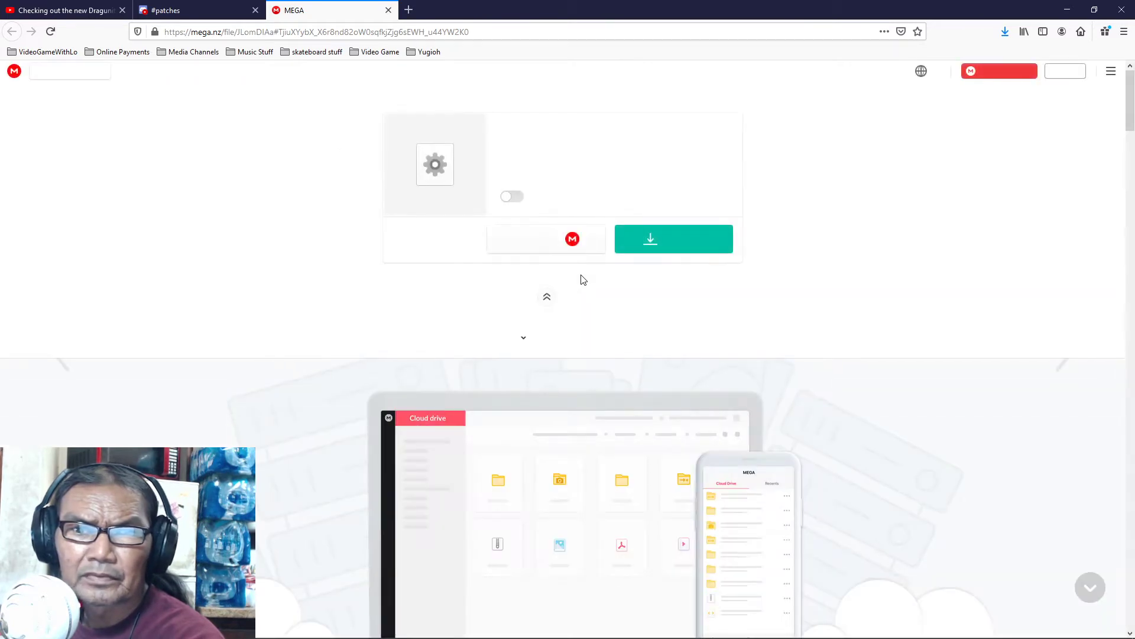
Download Patch-EDOPro-38.1.0-windows-installer.exe from MEGA and save the file.
{"action": "left_click", "coordinate": [672, 248]}
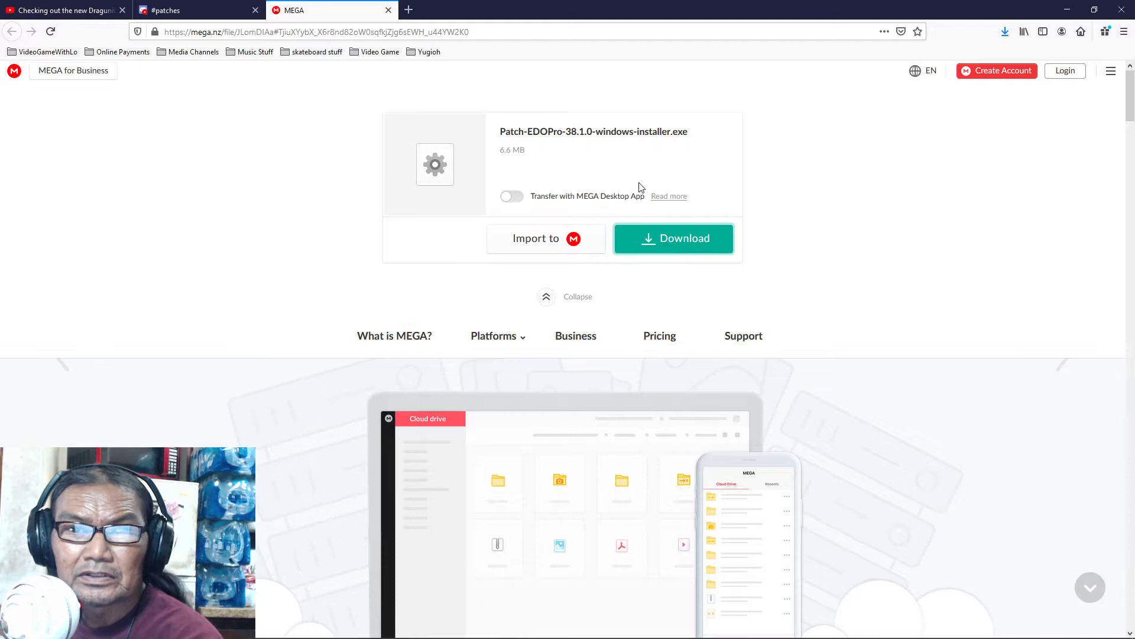
{"action": "left_click", "coordinate": [678, 237]}
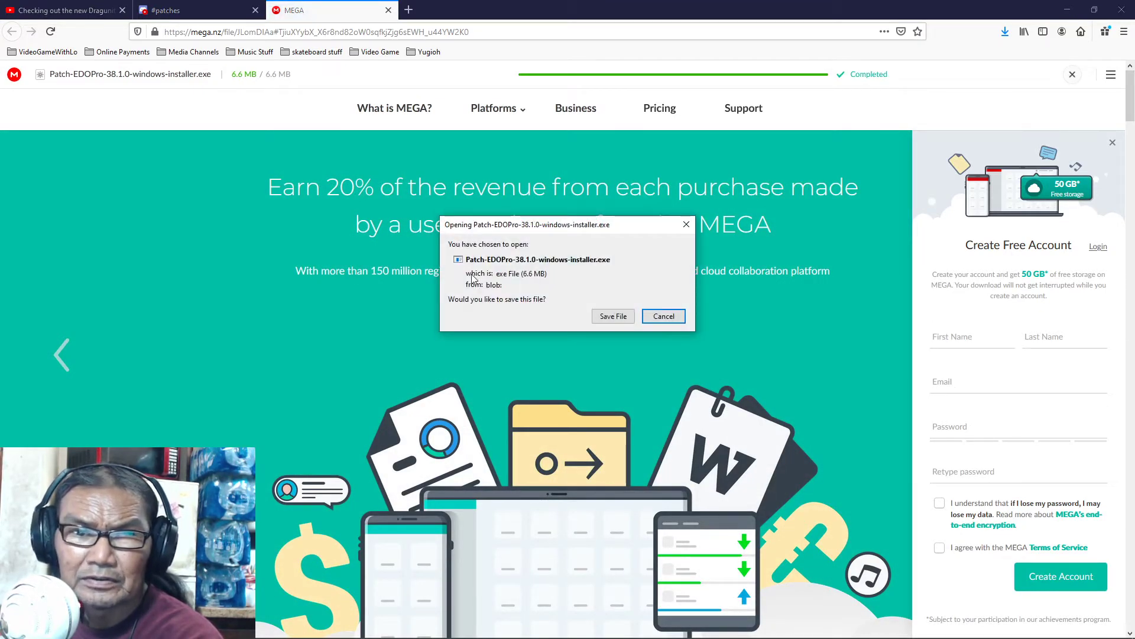
{"action": "left_click", "coordinate": [618, 317]}
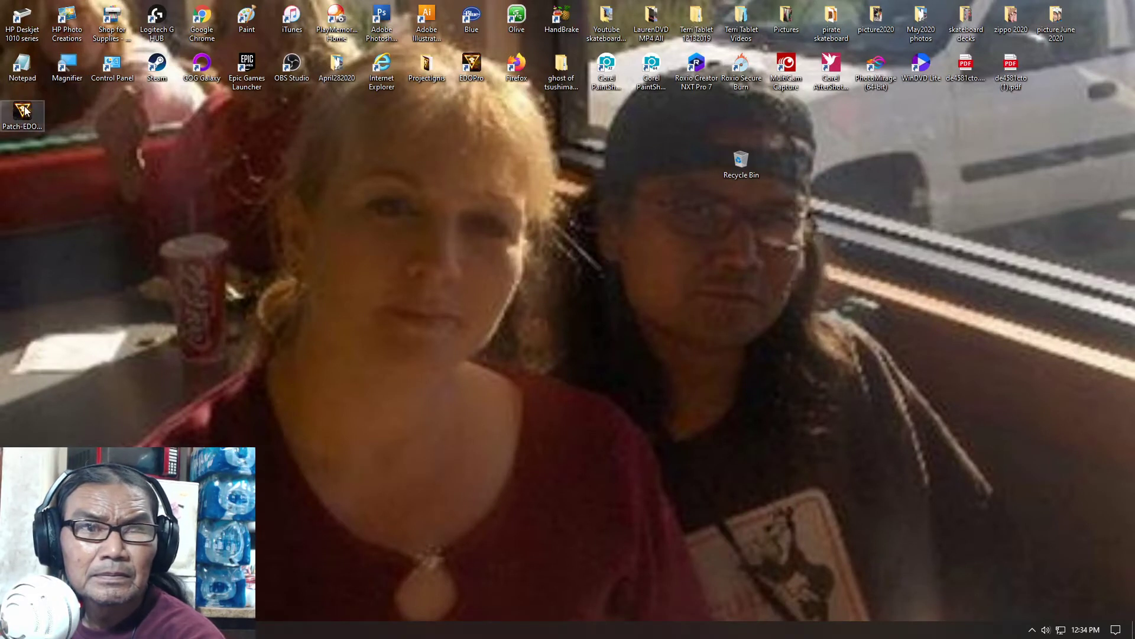
Start a 7-Zip file extraction of the patch installer on the desktop and browse for a destination folder.
{"action": "right_click", "coordinate": [25, 111]}
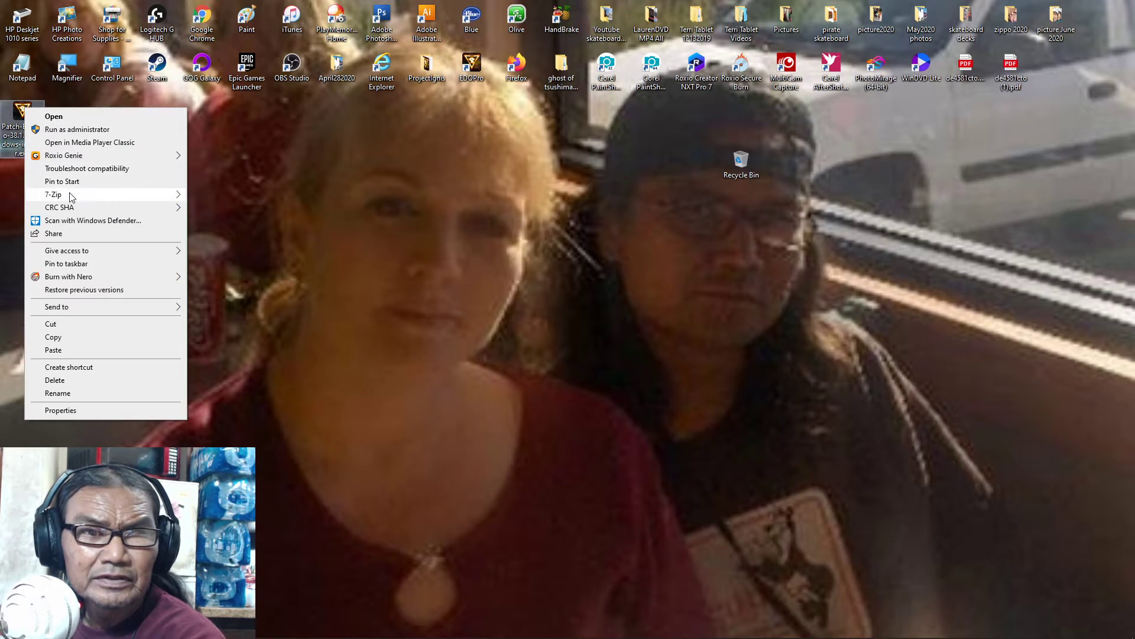
{"action": "mouse_move", "coordinate": [62, 196]}
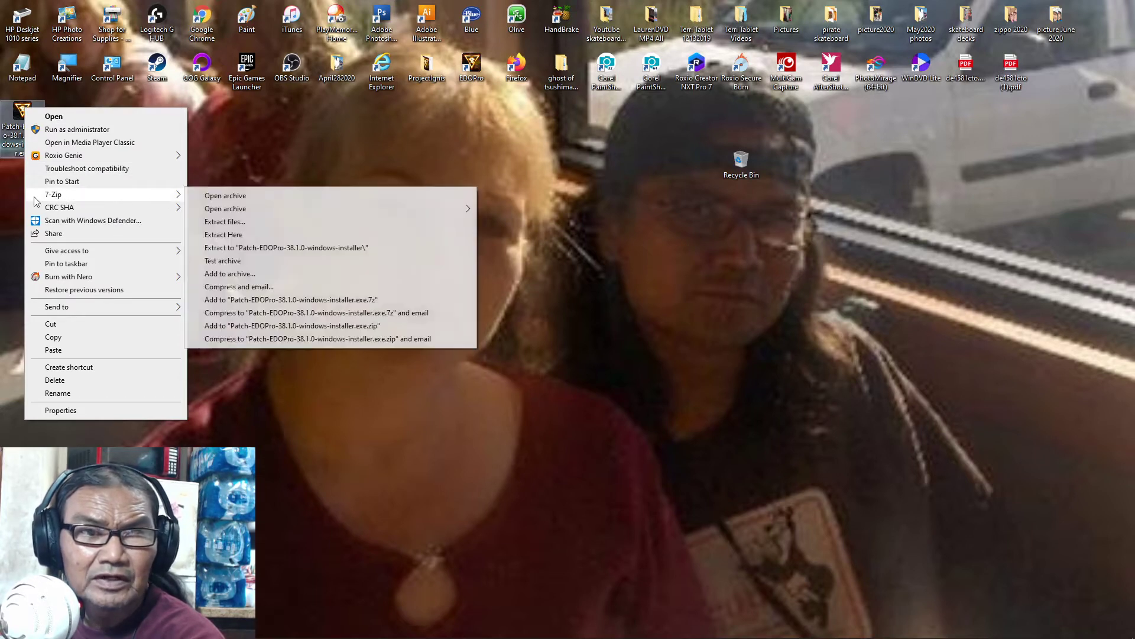
{"action": "left_click", "coordinate": [226, 221]}
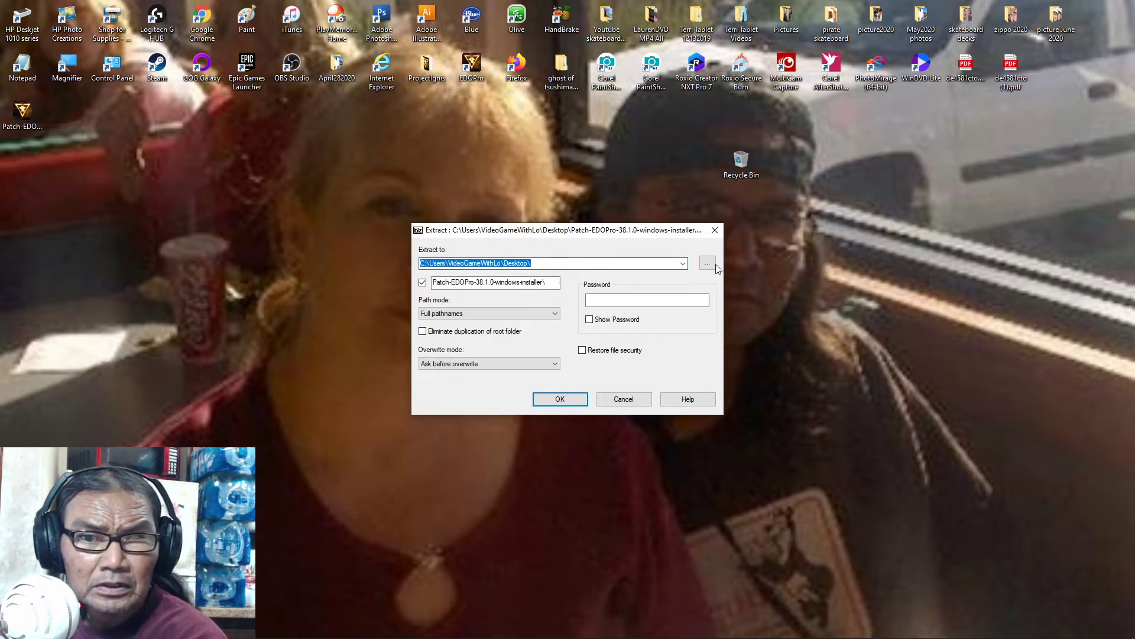
{"action": "left_click", "coordinate": [708, 262]}
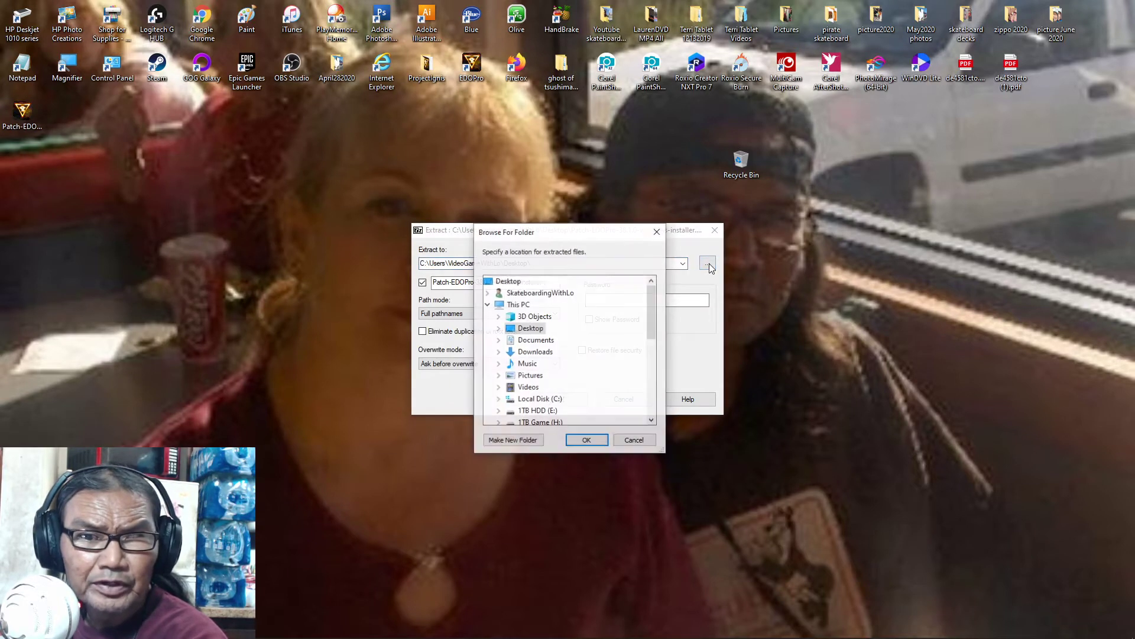
Create a new destination folder on the desktop and name it edoJuly2020.
{"action": "left_click", "coordinate": [512, 439]}
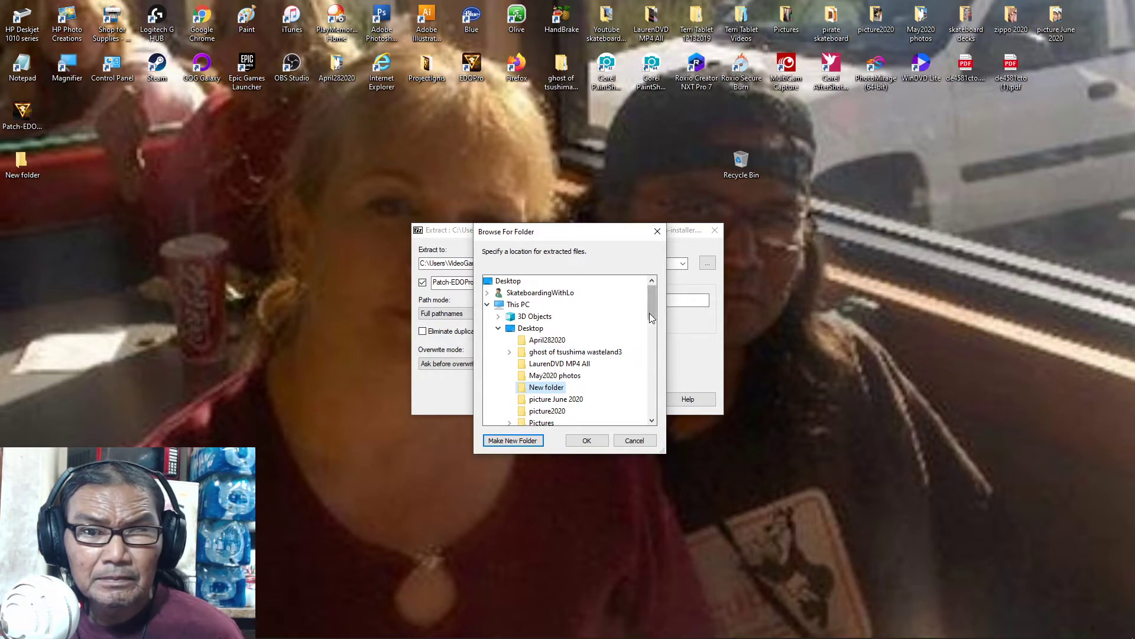
{"action": "right_click", "coordinate": [551, 388]}
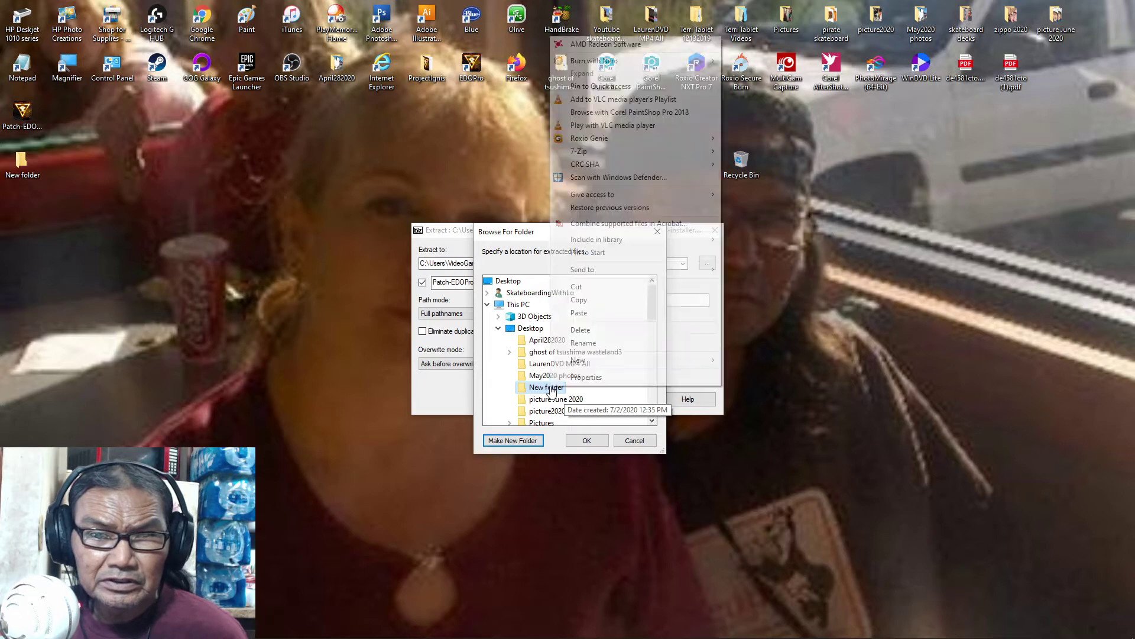
{"action": "left_click", "coordinate": [600, 343]}
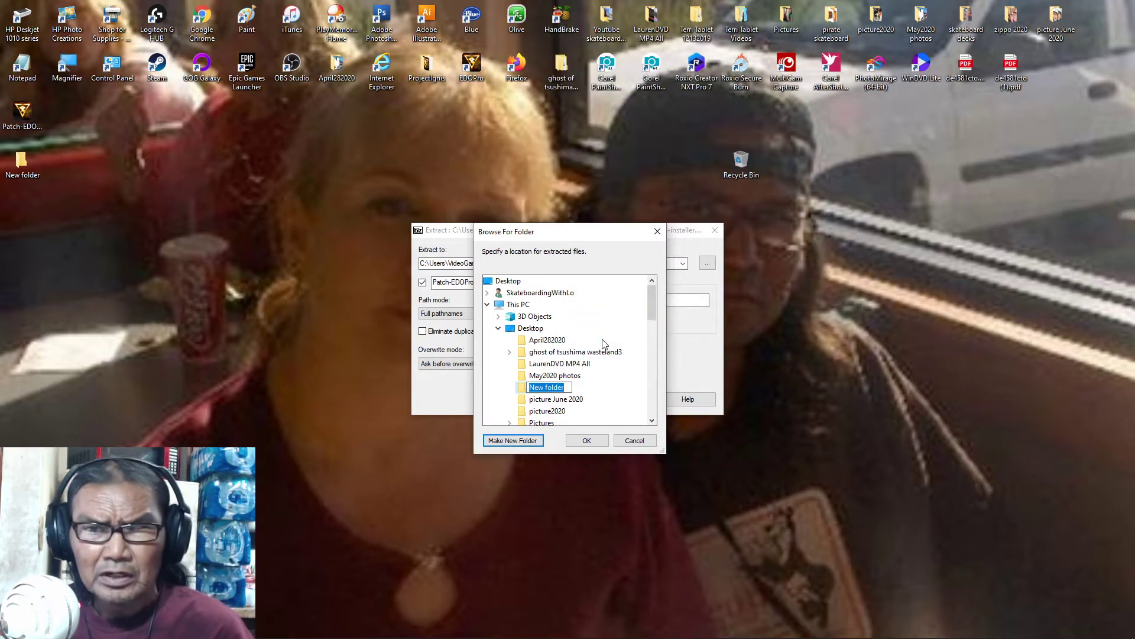
{"action": "type", "text": "edo"}
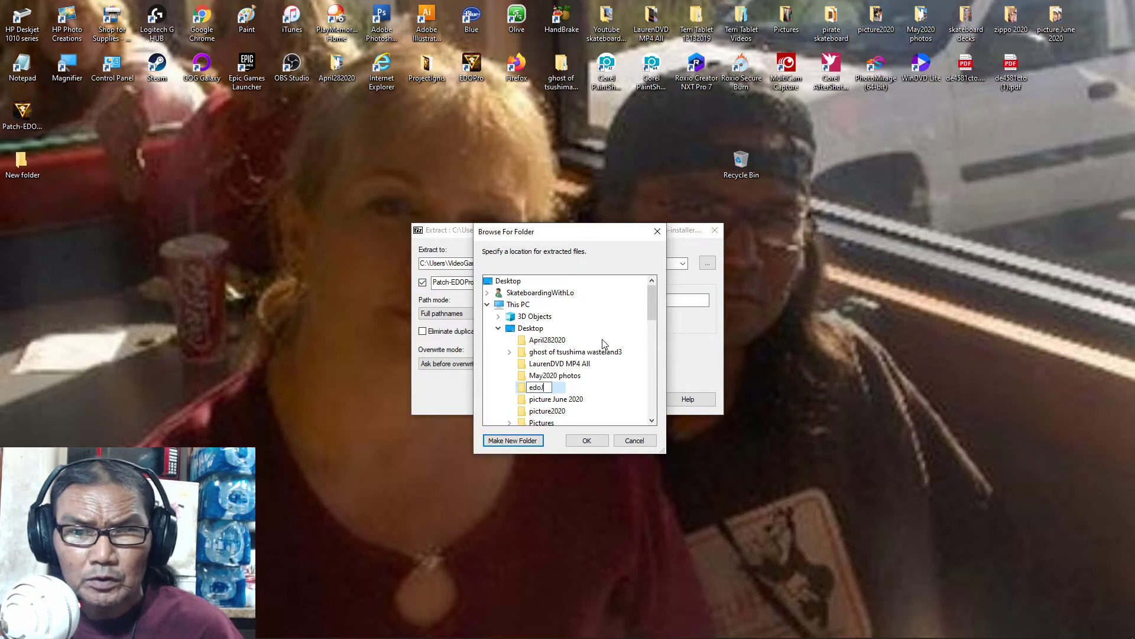
{"action": "type", "text": "July"}
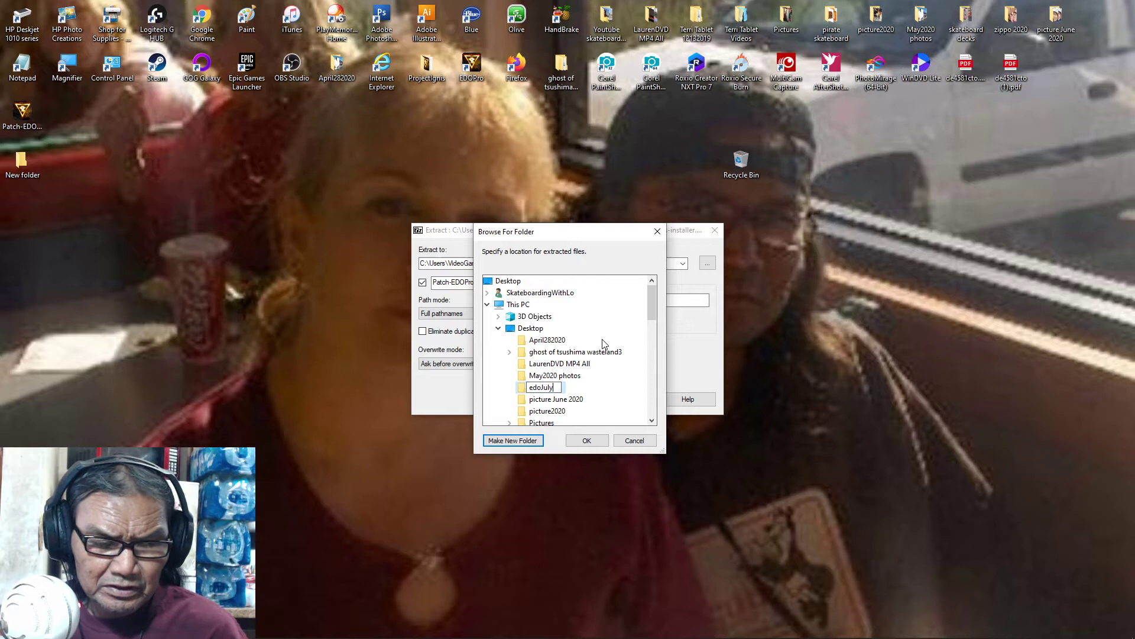
{"action": "type", "text": "2020"}
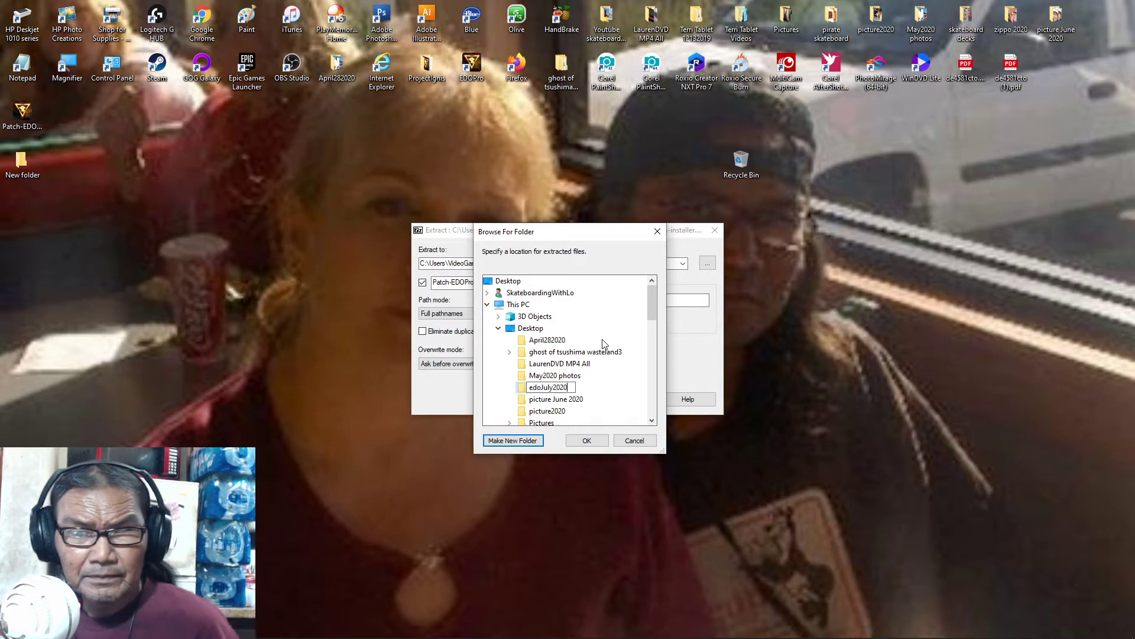
{"action": "key", "text": "Return"}
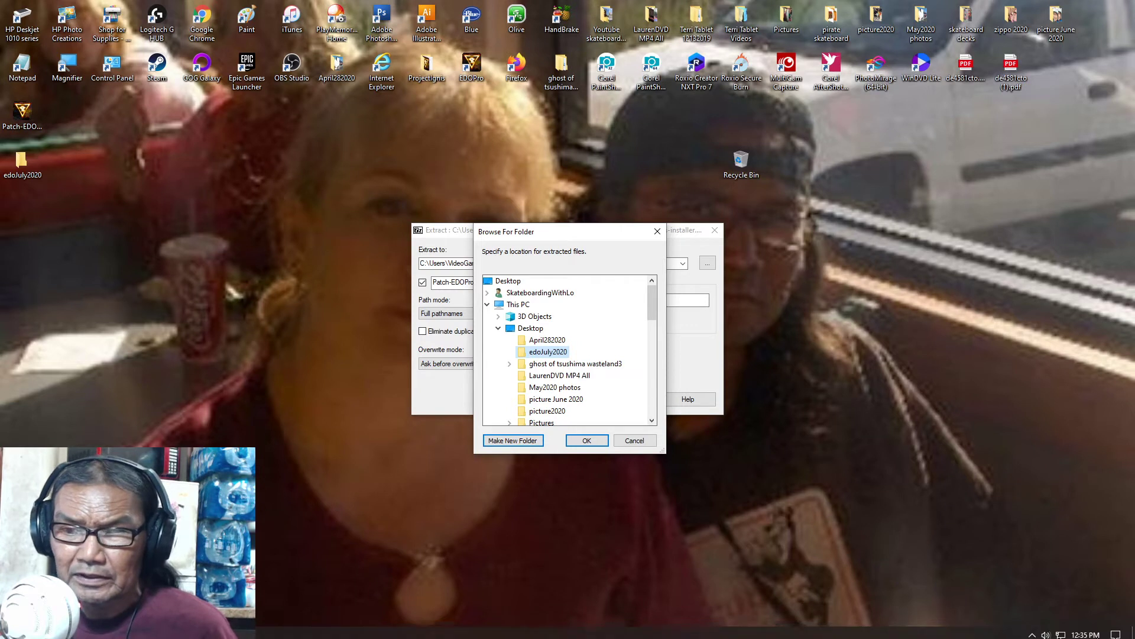
Set edoJuly2020 as the destination and extract the patch installer's contents into it.
{"action": "left_click", "coordinate": [1081, 636]}
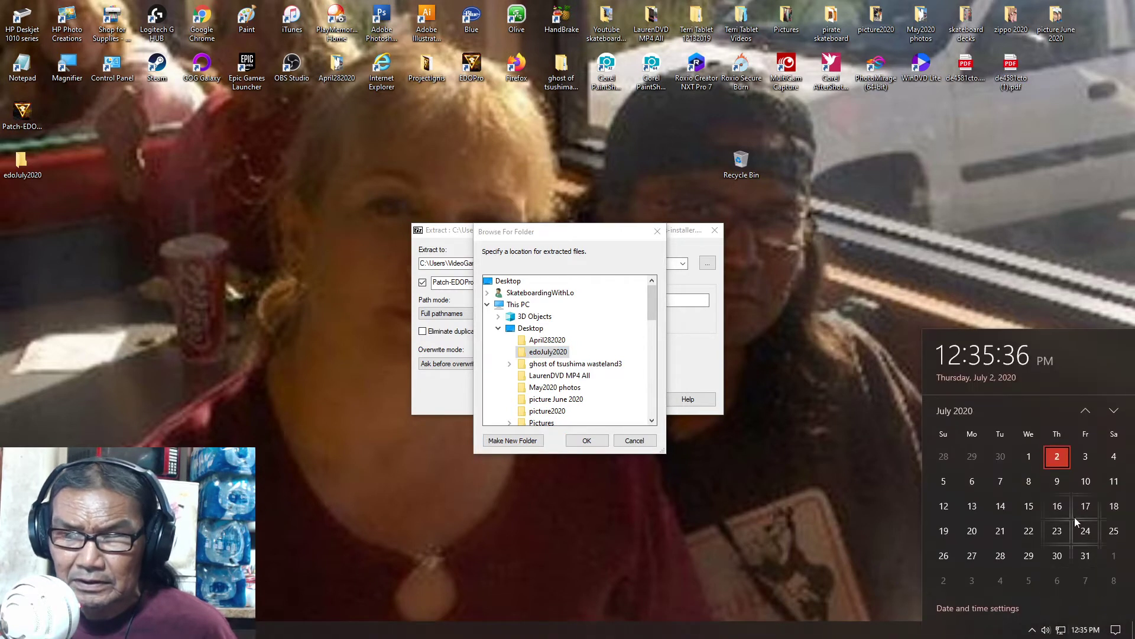
{"action": "left_click", "coordinate": [523, 355]}
{"action": "left_click", "coordinate": [587, 441]}
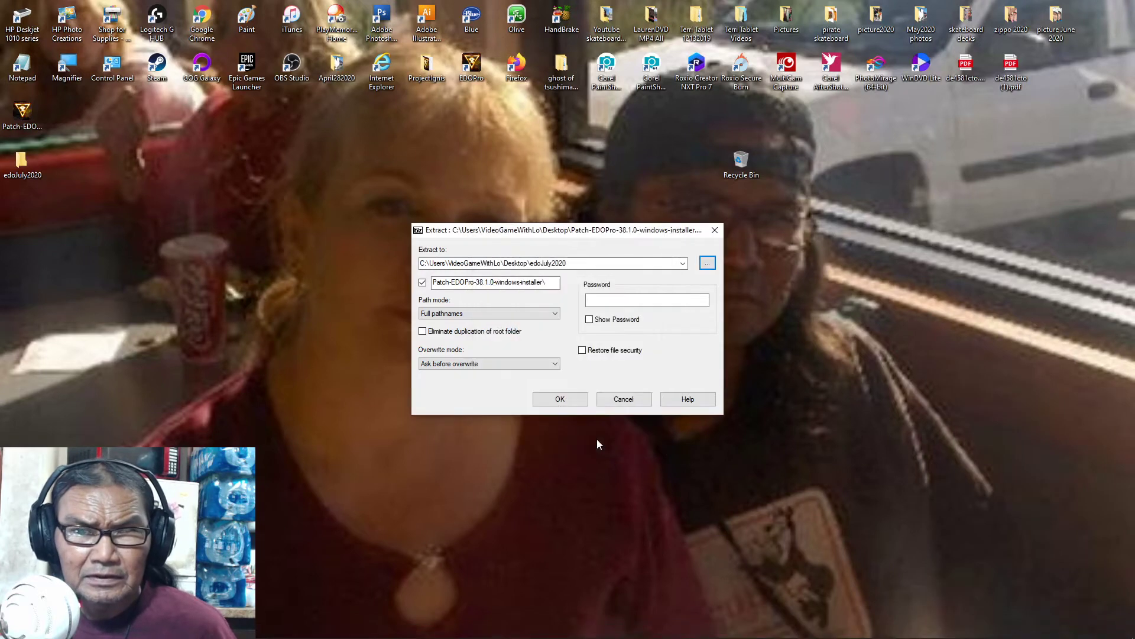
{"action": "left_click", "coordinate": [572, 400]}
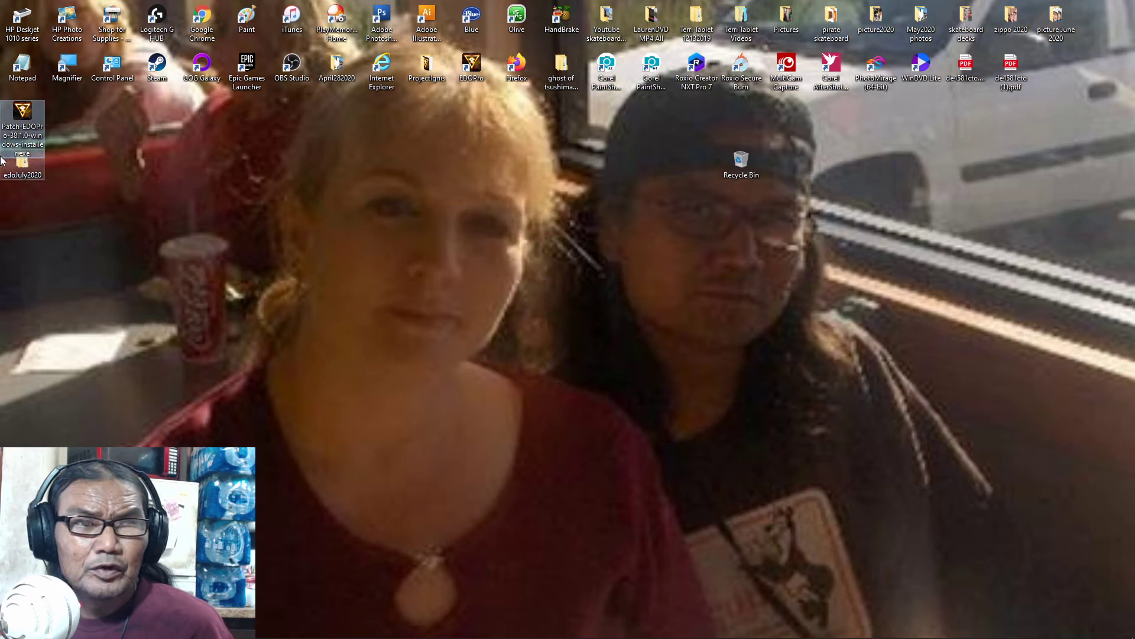
Open the edoJuly2020 folder in a smaller window and go into its Patch-EDOPro-38.1.0-windows-installer subfolder.
{"action": "double_click", "coordinate": [23, 167]}
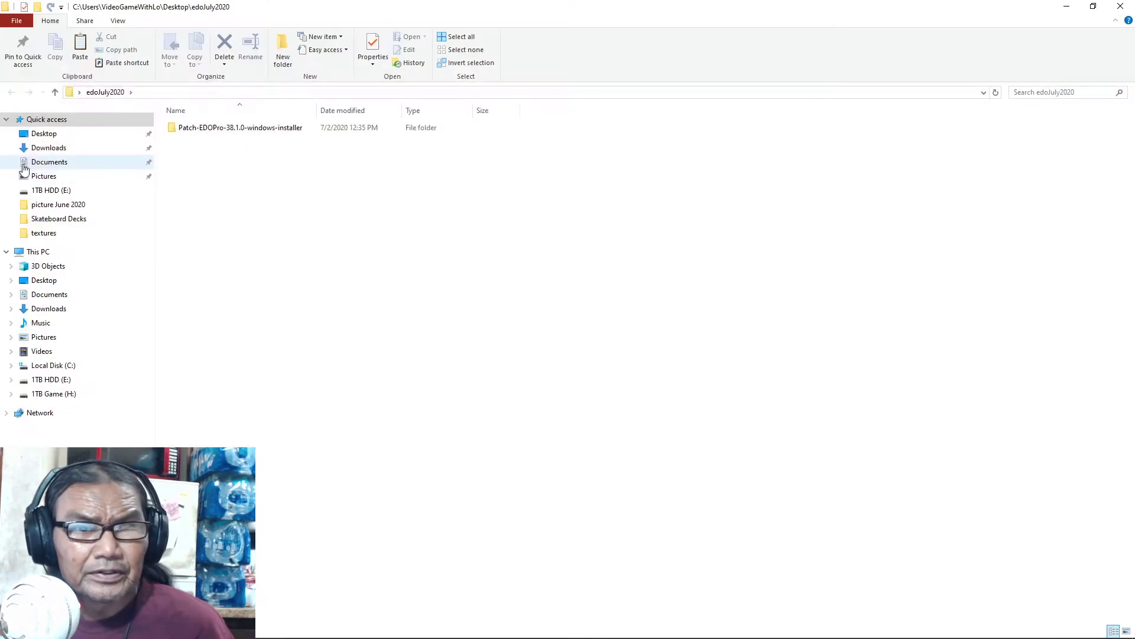
{"action": "left_click", "coordinate": [1094, 7]}
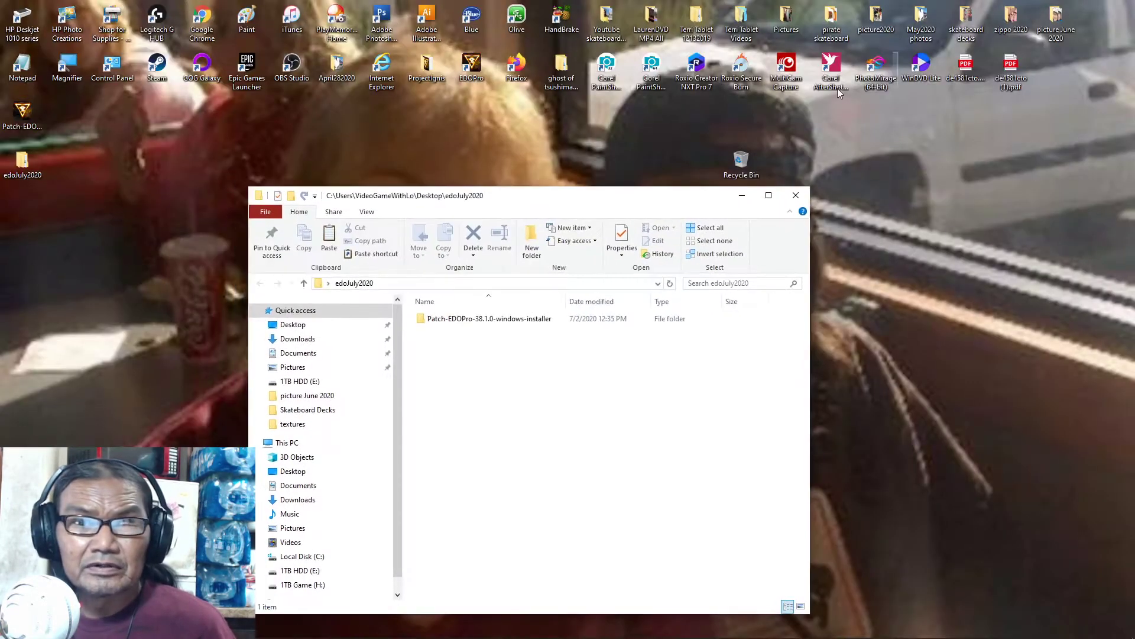
{"action": "double_click", "coordinate": [425, 322]}
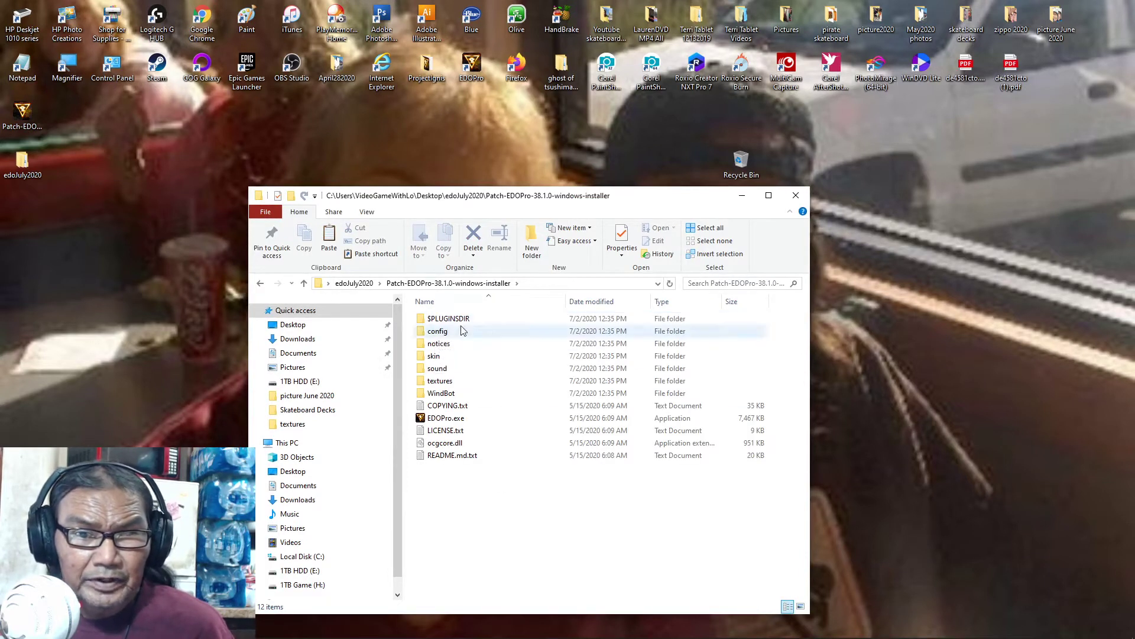
Open the desktop's ProjectIgnis folder in a smaller window and place it beside the extracted patch folder.
{"action": "left_click", "coordinate": [430, 80]}
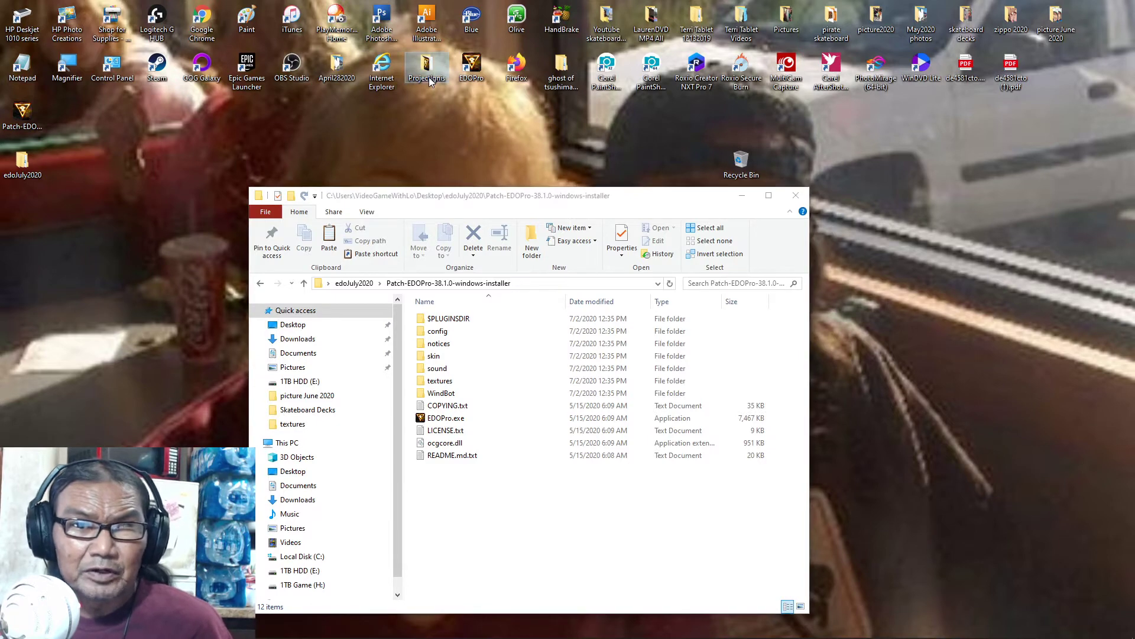
{"action": "double_click", "coordinate": [430, 81]}
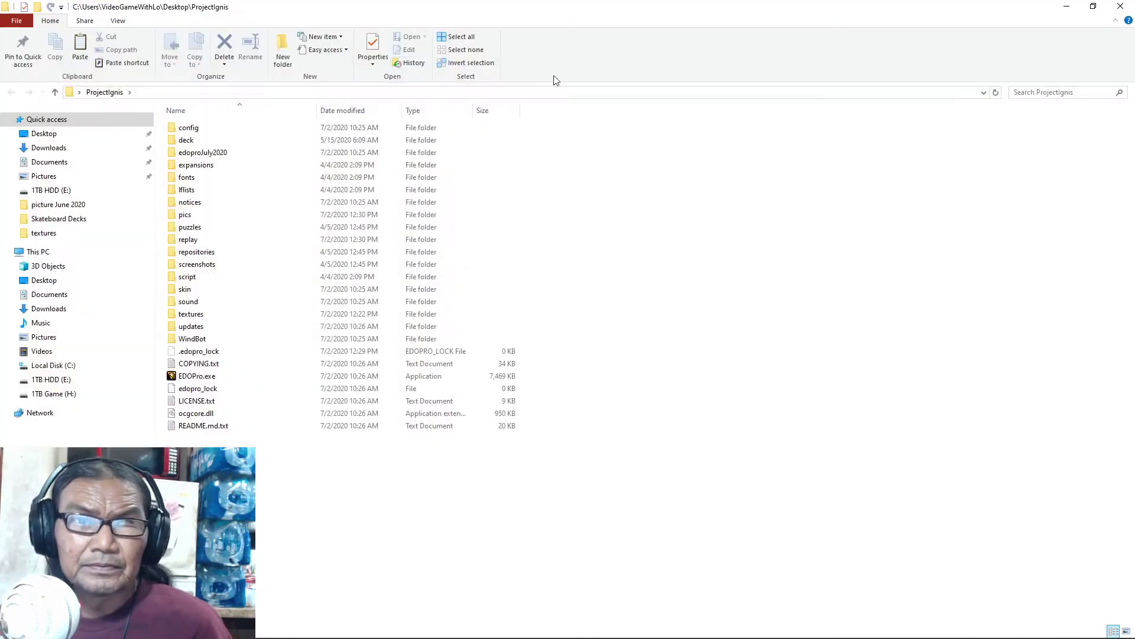
{"action": "left_click", "coordinate": [1092, 6]}
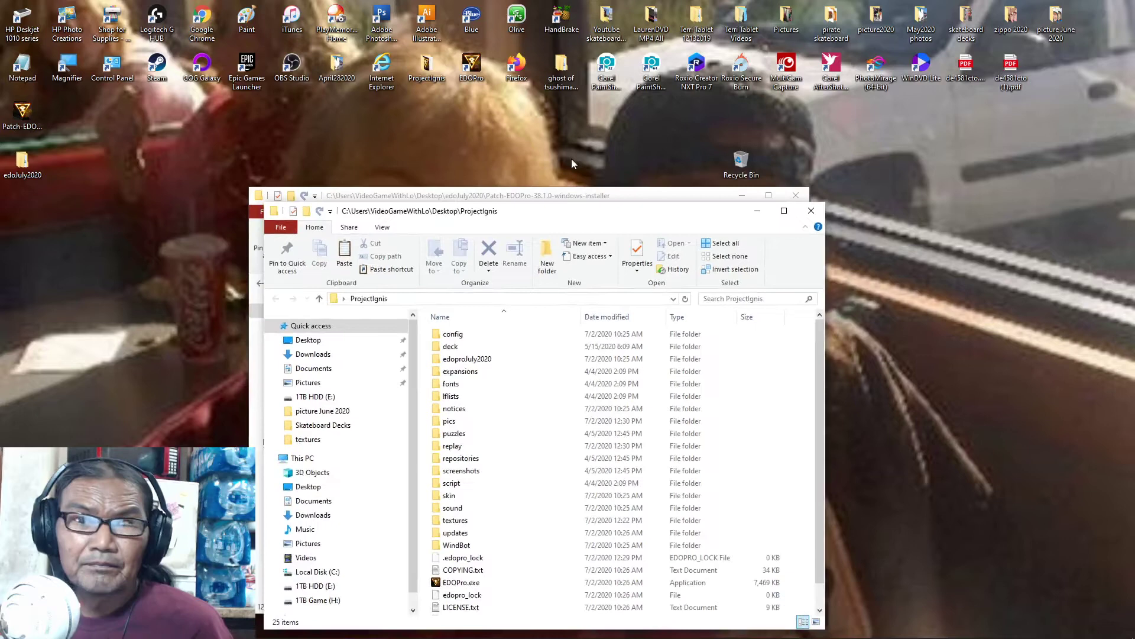
{"action": "left_click_drag", "start_coordinate": [573, 223], "coordinate": [892, 122]}
Select all extracted patch files and folders and bring the ProjectIgnis window to the front.
{"action": "left_click_drag", "start_coordinate": [438, 497], "coordinate": [453, 315]}
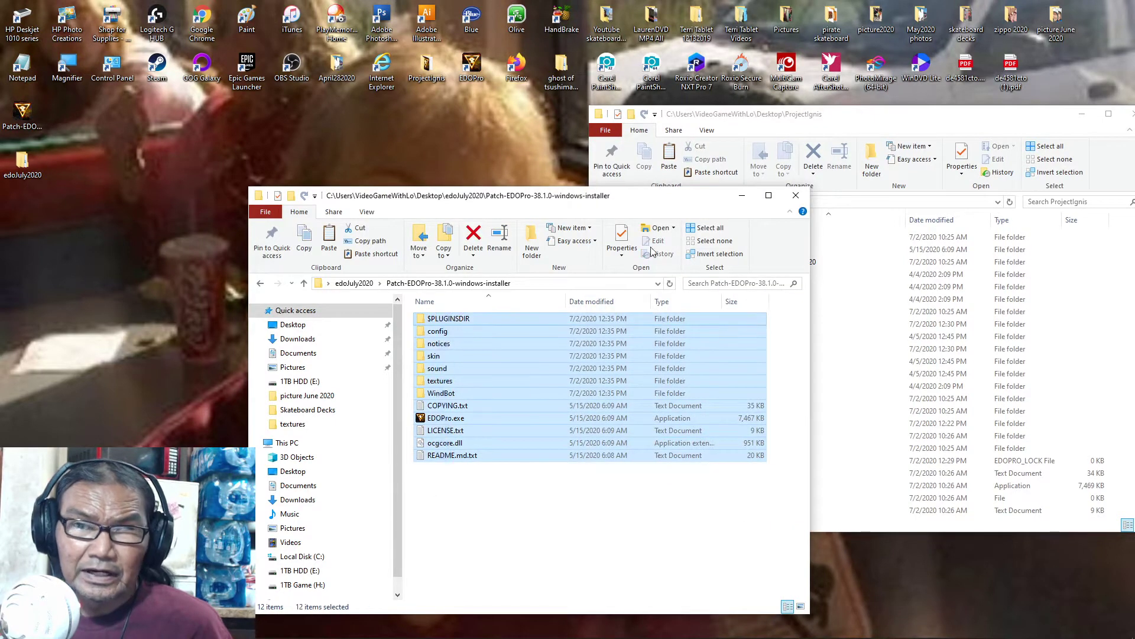
{"action": "left_click", "coordinate": [908, 121]}
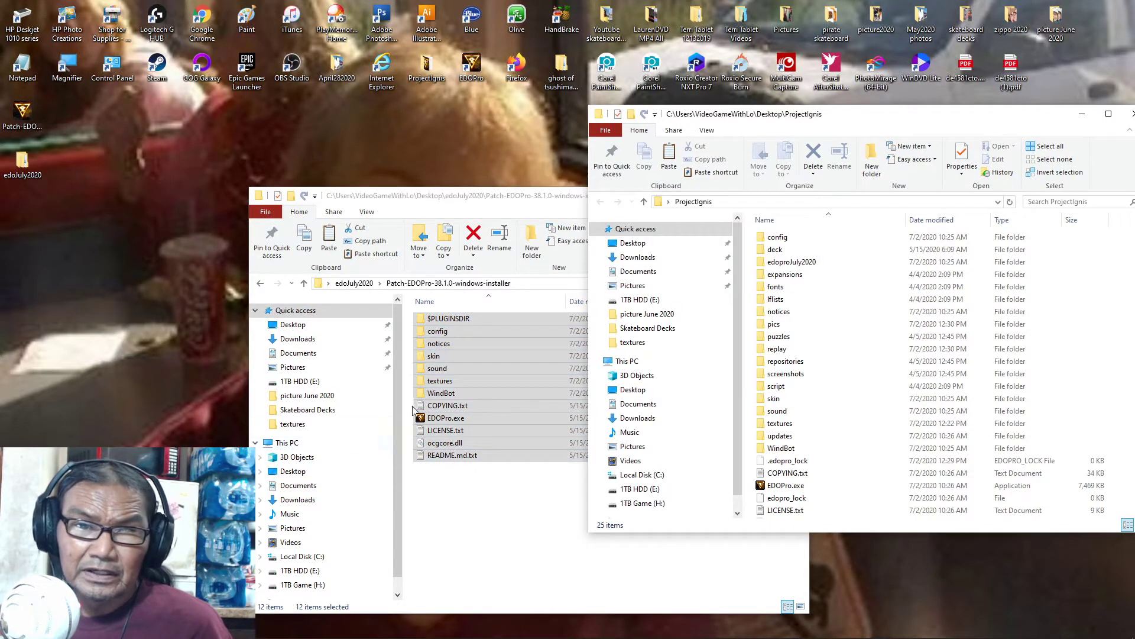
{"action": "mouse_move", "coordinate": [383, 636]}
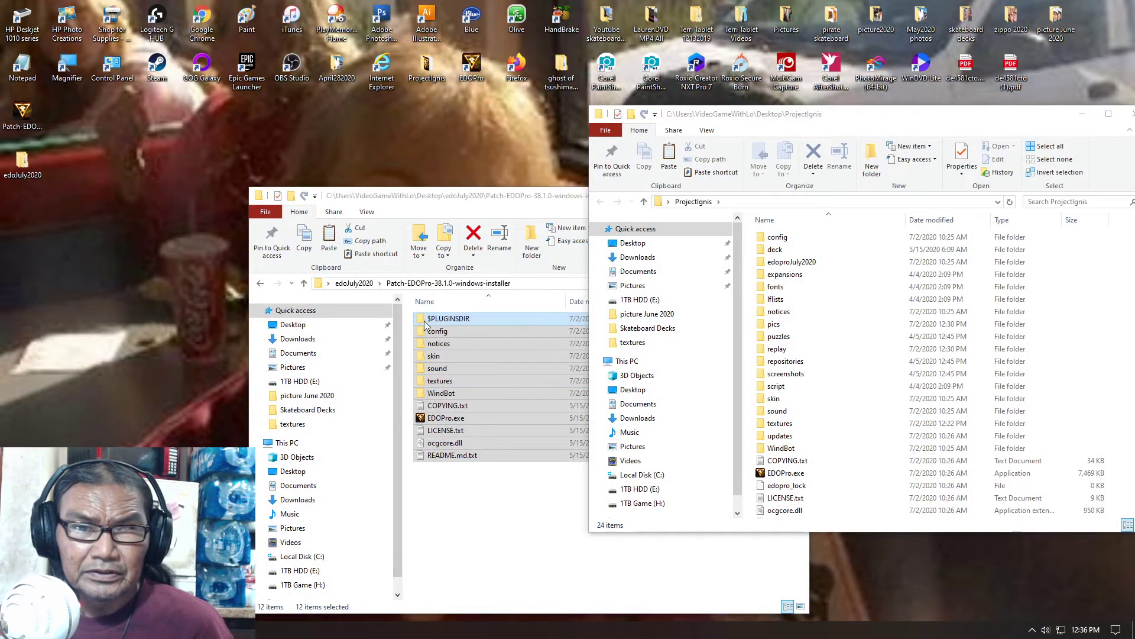
View the background images in the patch's textures folder and return to the main patch folder.
{"action": "double_click", "coordinate": [418, 385]}
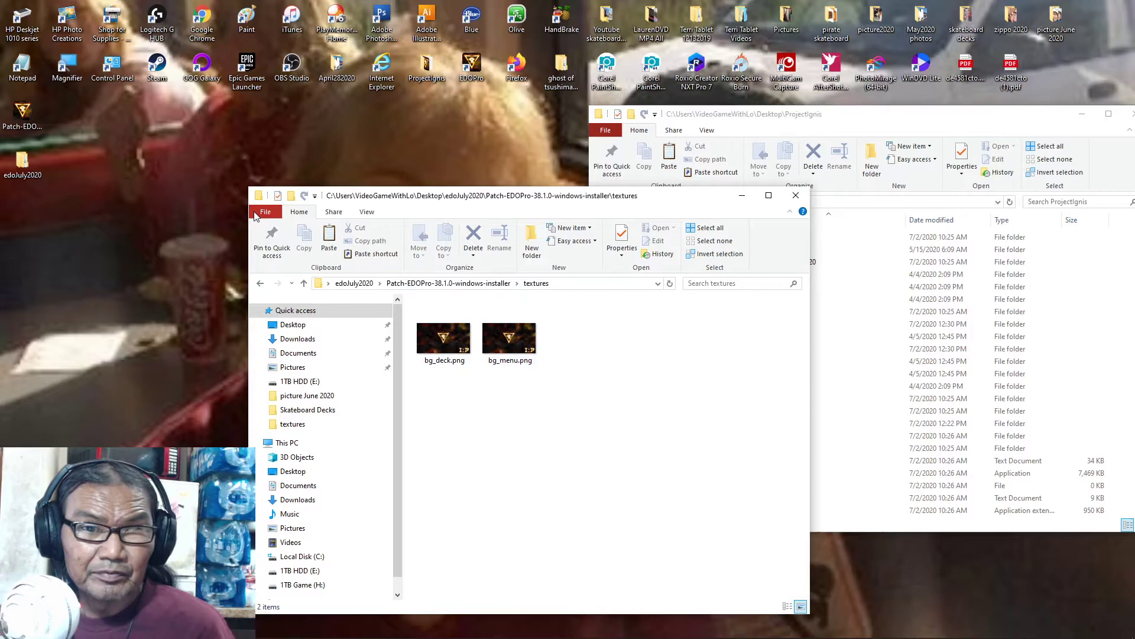
{"action": "left_click", "coordinate": [259, 283]}
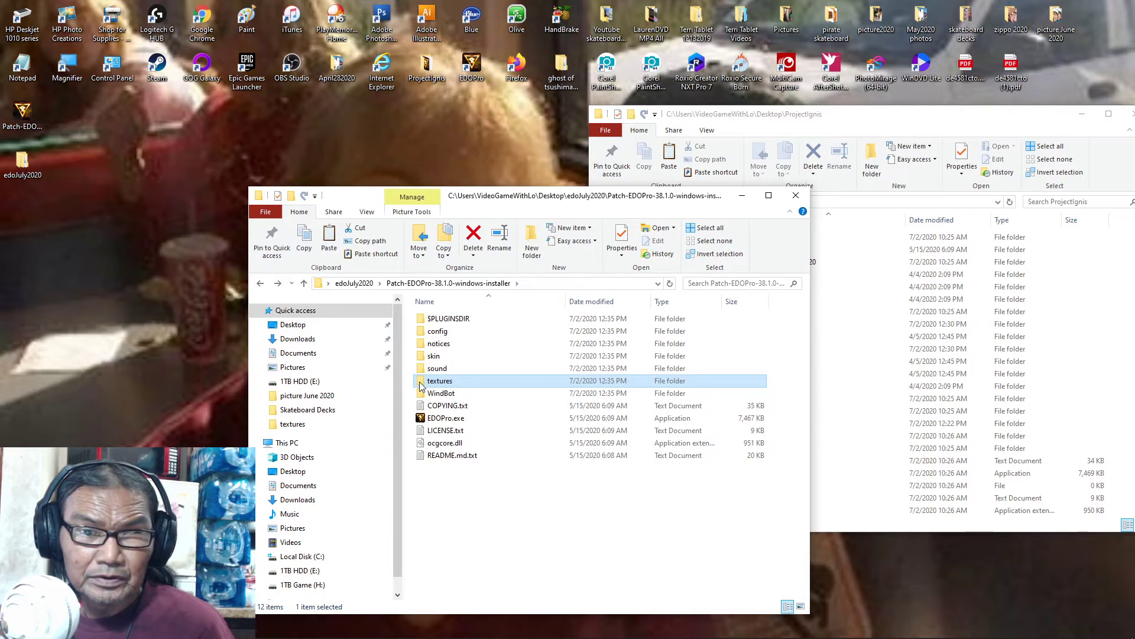
Rename the patch's textures folder to textures02 and select all files and folders in the patch folder.
{"action": "left_click", "coordinate": [448, 383]}
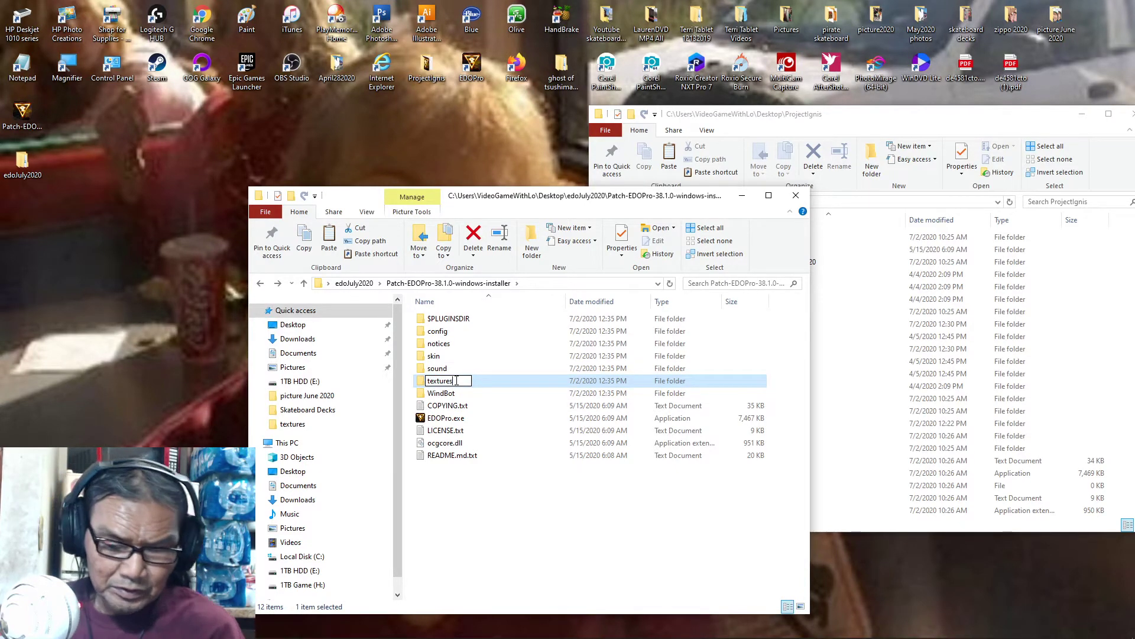
{"action": "type", "text": "01"}
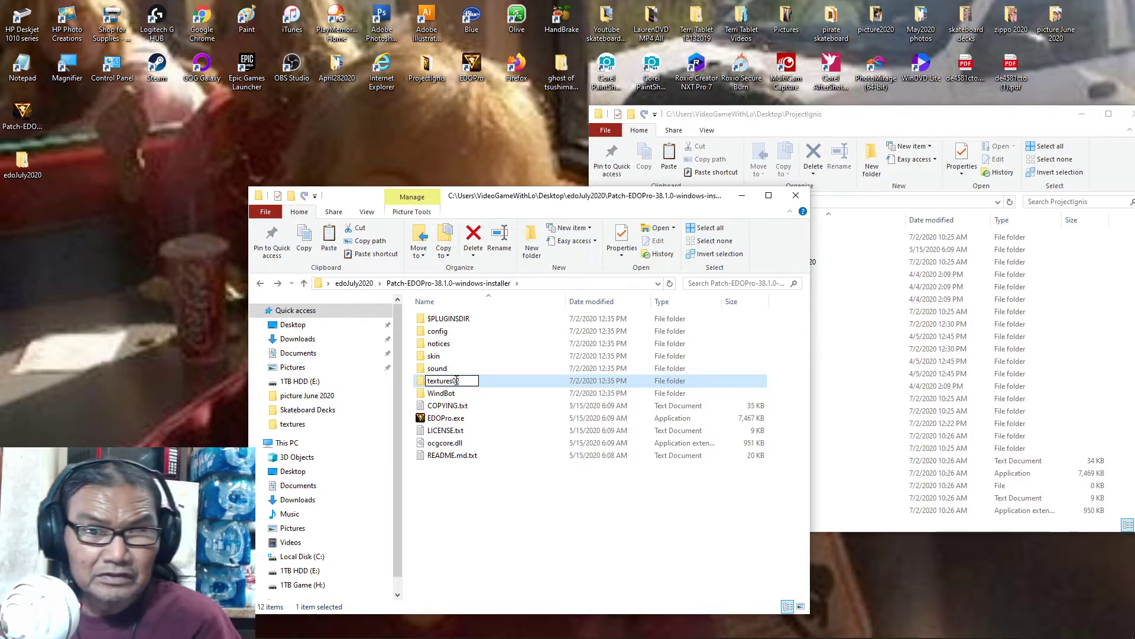
{"action": "left_click", "coordinate": [466, 476]}
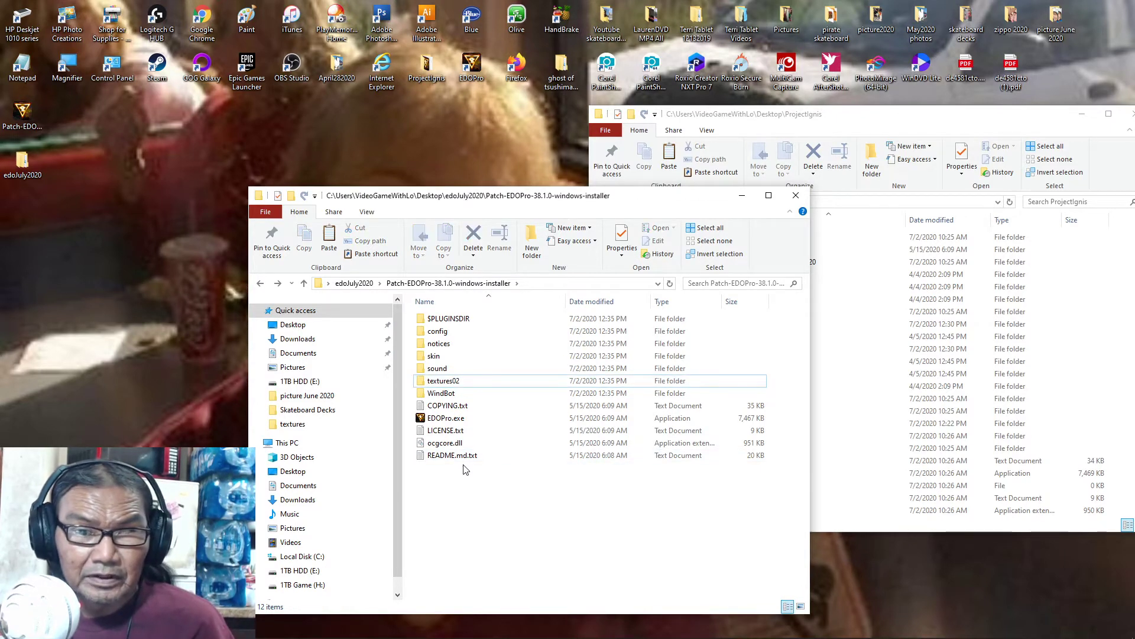
{"action": "left_click_drag", "start_coordinate": [466, 470], "coordinate": [433, 324]}
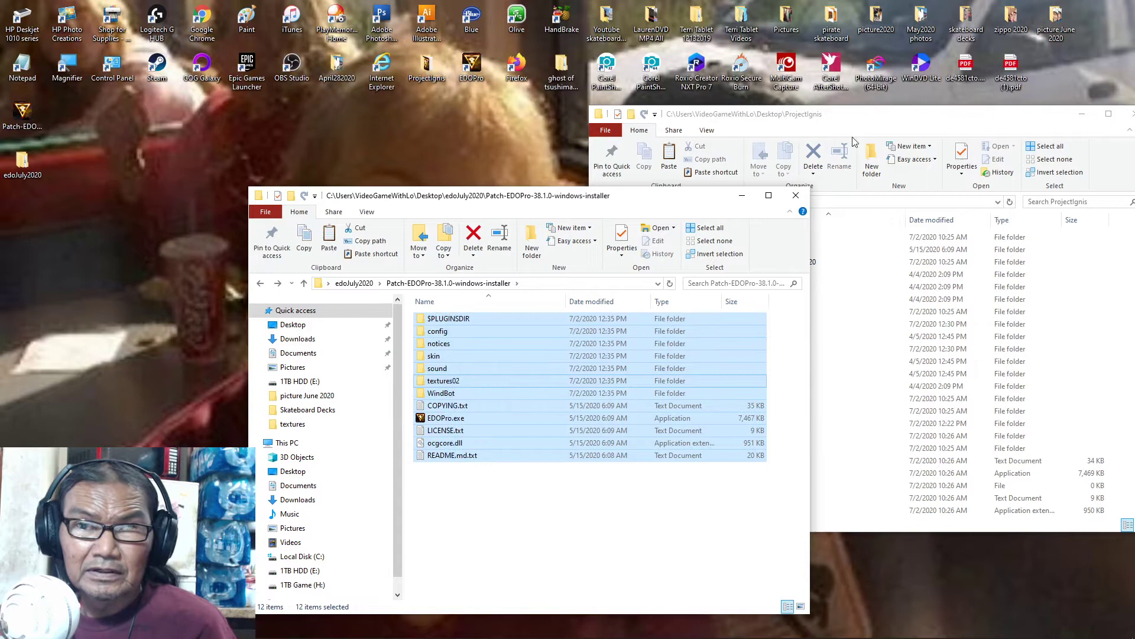
Open the textures folder inside ProjectIgnis and move its window to the middle of the desktop.
{"action": "left_click", "coordinate": [885, 115]}
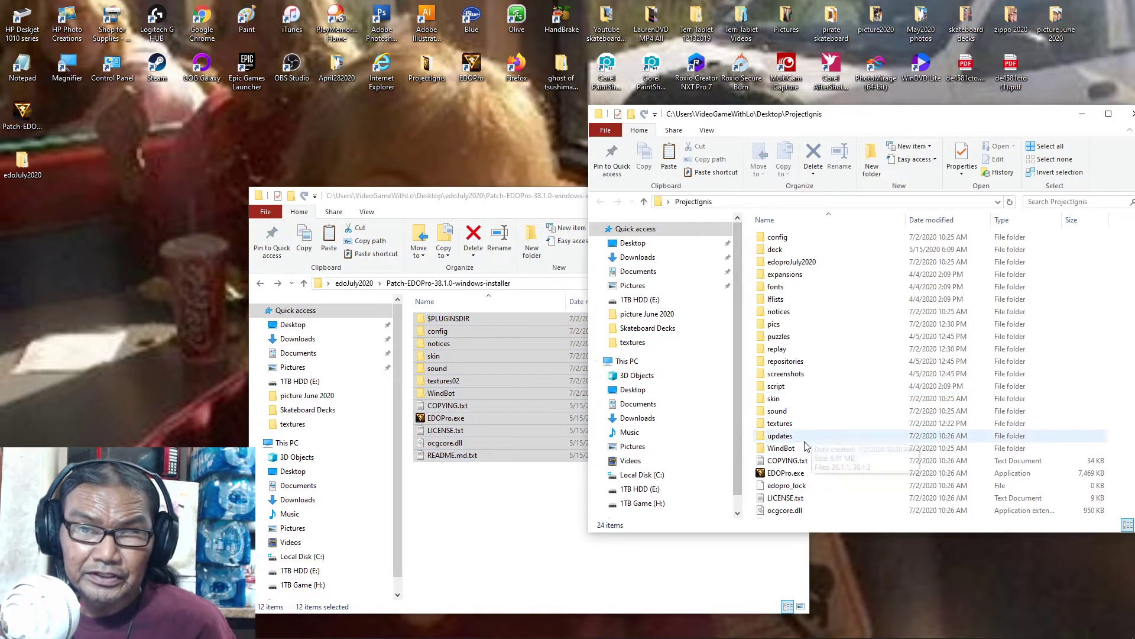
{"action": "double_click", "coordinate": [763, 428]}
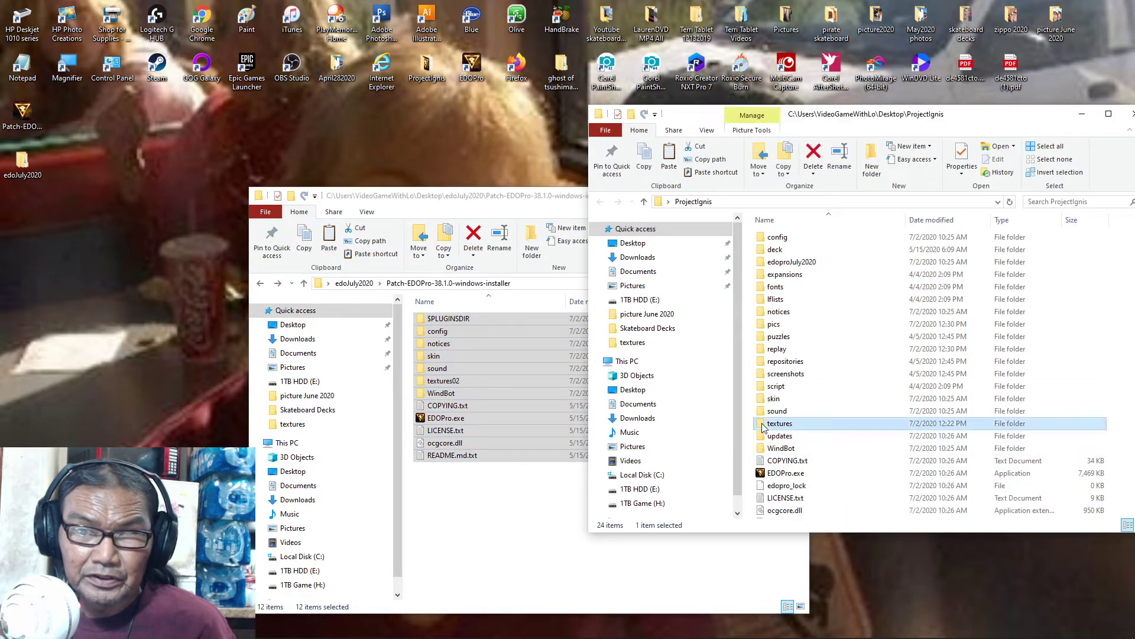
{"action": "left_click_drag", "start_coordinate": [874, 115], "coordinate": [611, 47]}
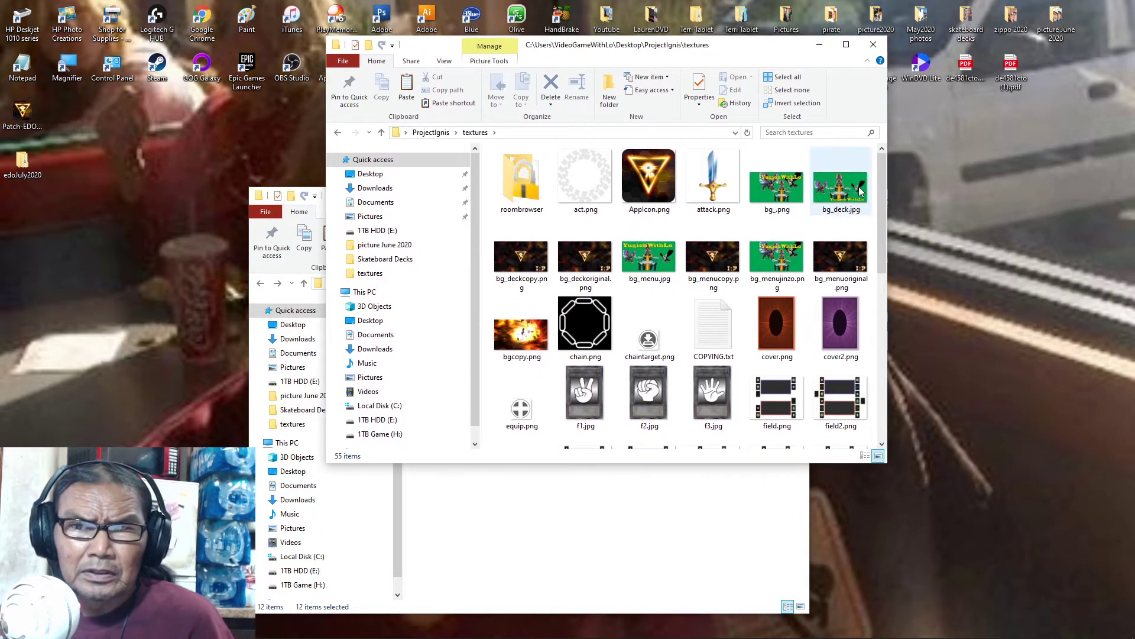
Check the image dimensions of bg_.png in its detailed file properties and close the properties.
{"action": "right_click", "coordinate": [771, 188]}
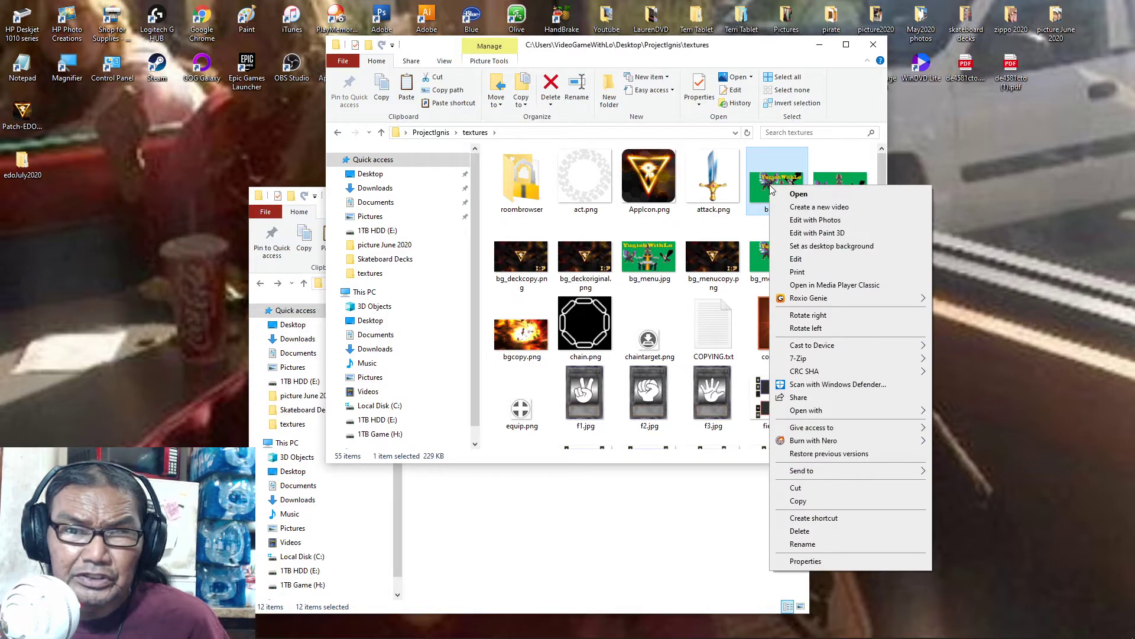
{"action": "left_click", "coordinate": [806, 561]}
{"action": "left_click_drag", "start_coordinate": [850, 195], "coordinate": [539, 151]}
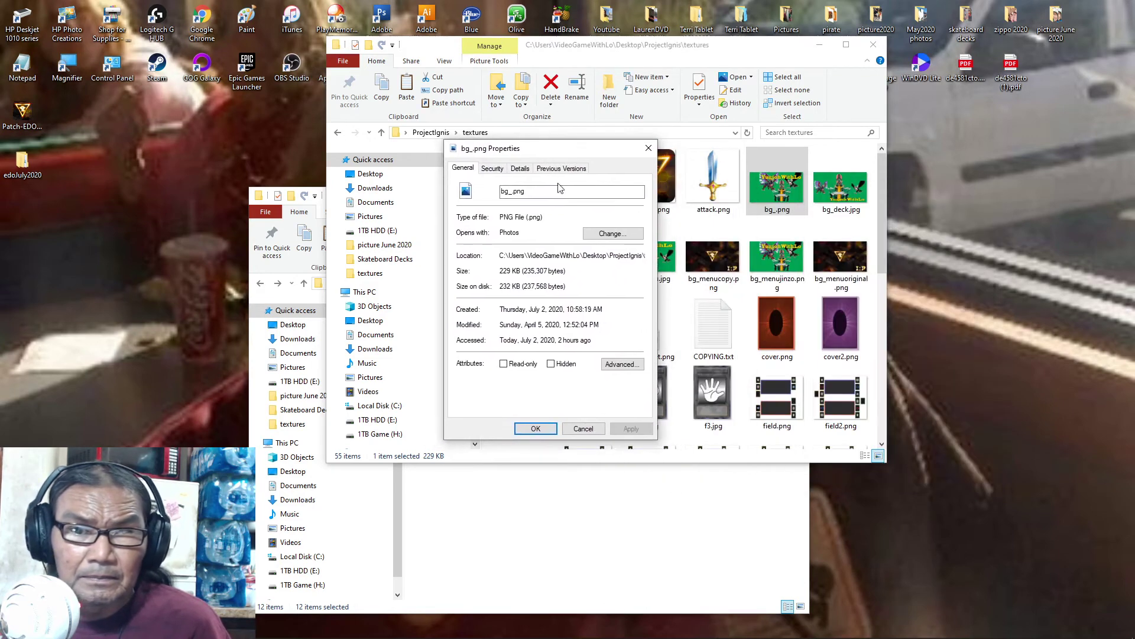
{"action": "left_click", "coordinate": [520, 169]}
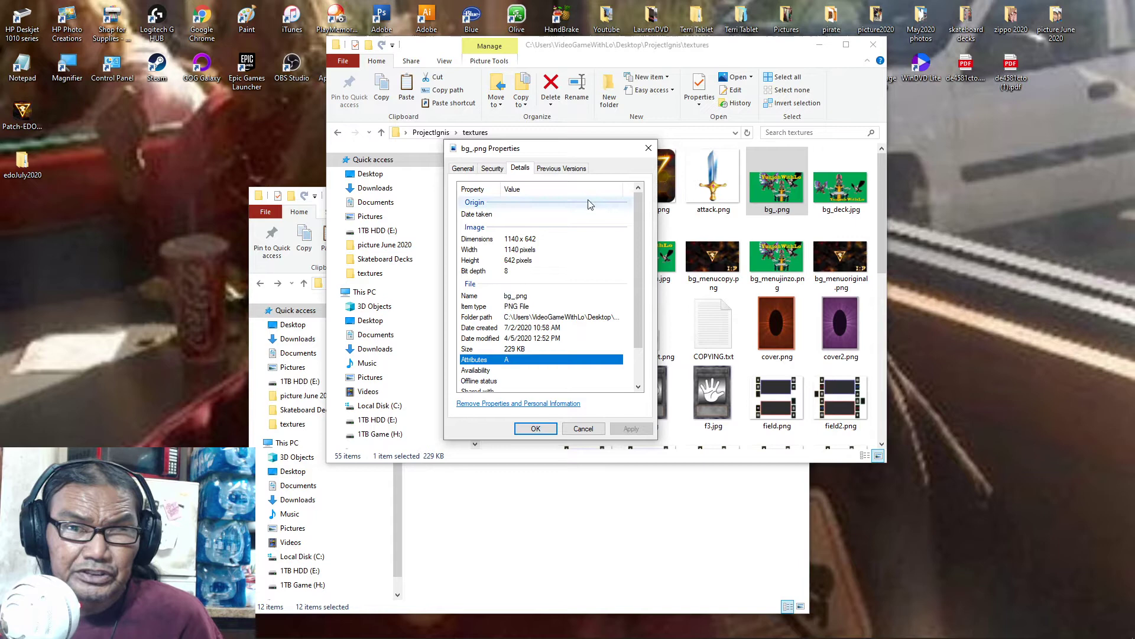
{"action": "left_click", "coordinate": [649, 147]}
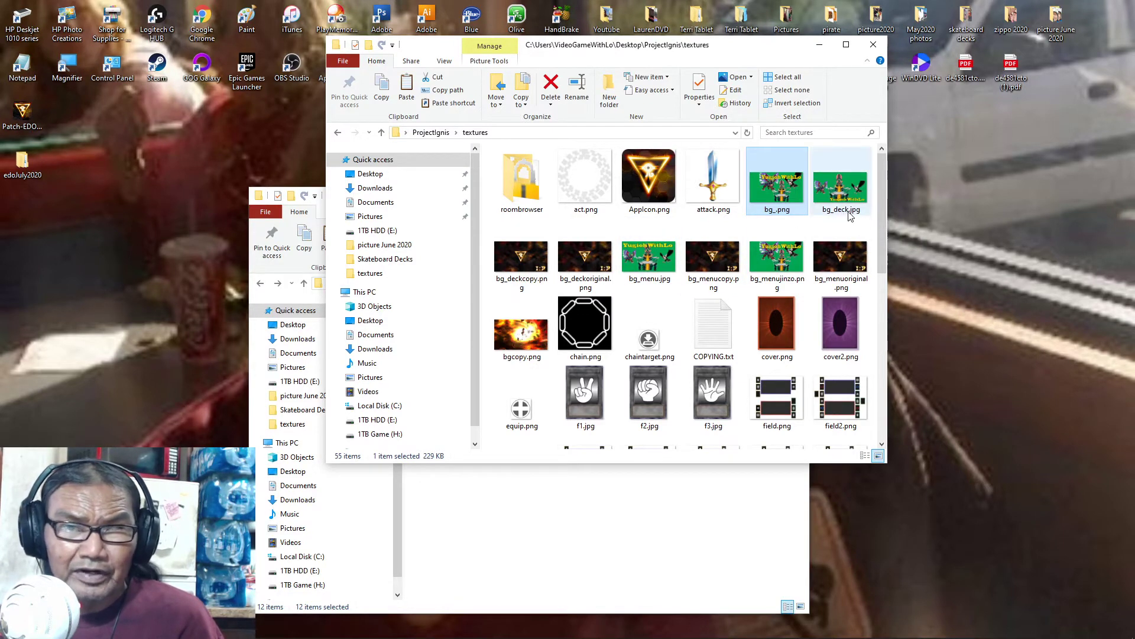
Maximize the ProjectIgnis textures folder and view the field3original.png and field3.jpg images.
{"action": "scroll", "coordinate": [727, 306], "scroll_direction": "down", "scroll_amount": 5}
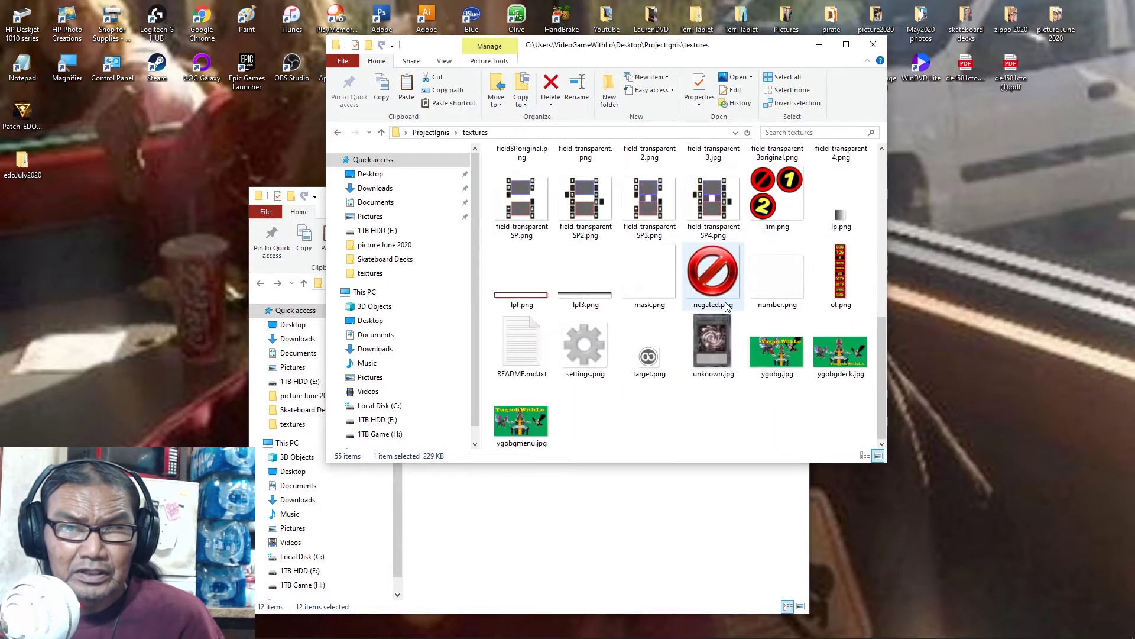
{"action": "scroll", "coordinate": [727, 306], "scroll_direction": "up", "scroll_amount": 3}
{"action": "left_click", "coordinate": [846, 45]}
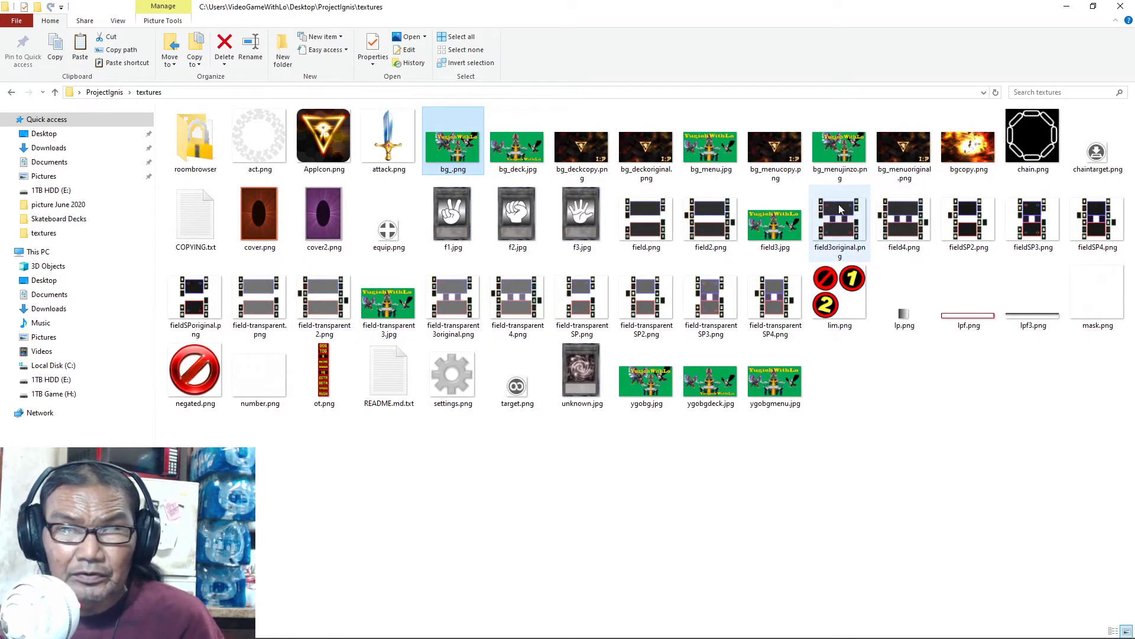
{"action": "left_click", "coordinate": [838, 224]}
{"action": "right_click", "coordinate": [837, 225]}
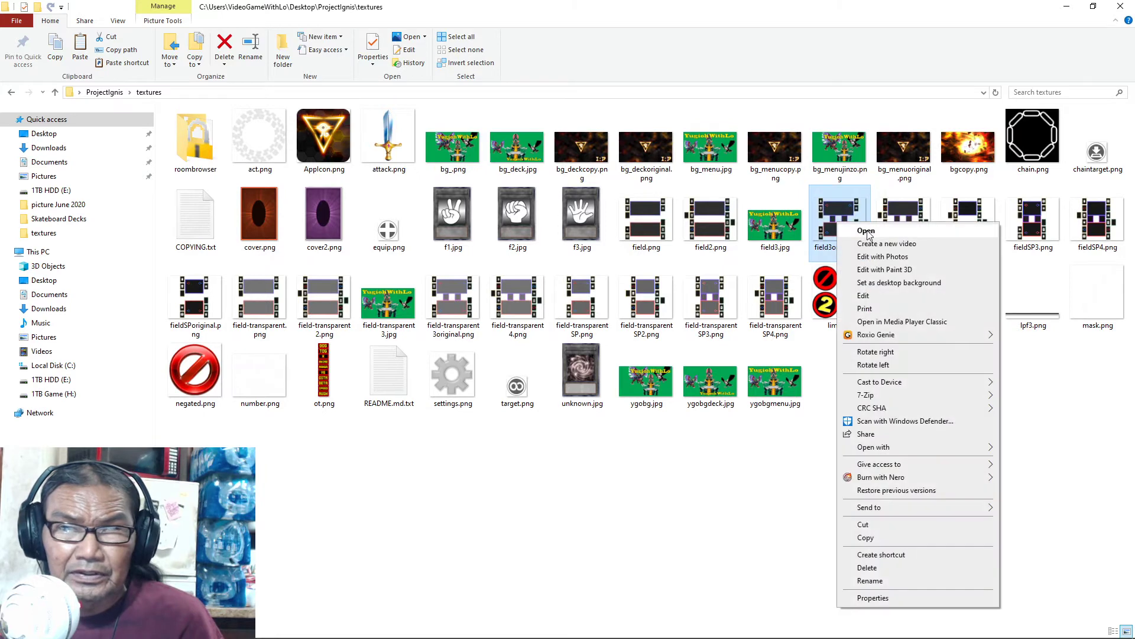
{"action": "left_click", "coordinate": [866, 230]}
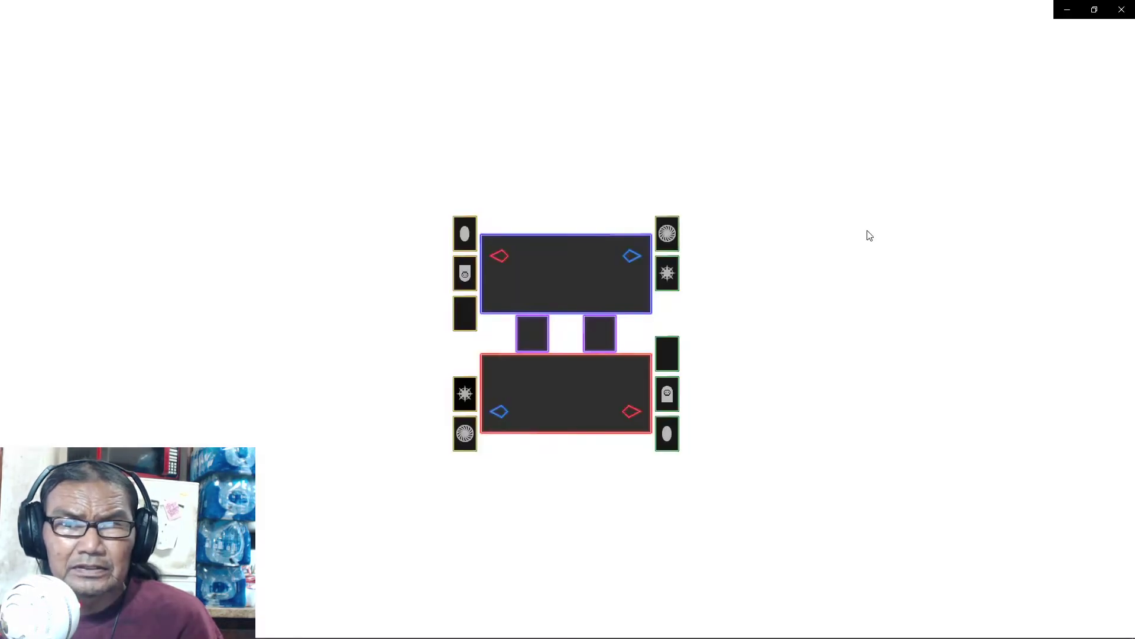
{"action": "left_click", "coordinate": [1121, 11]}
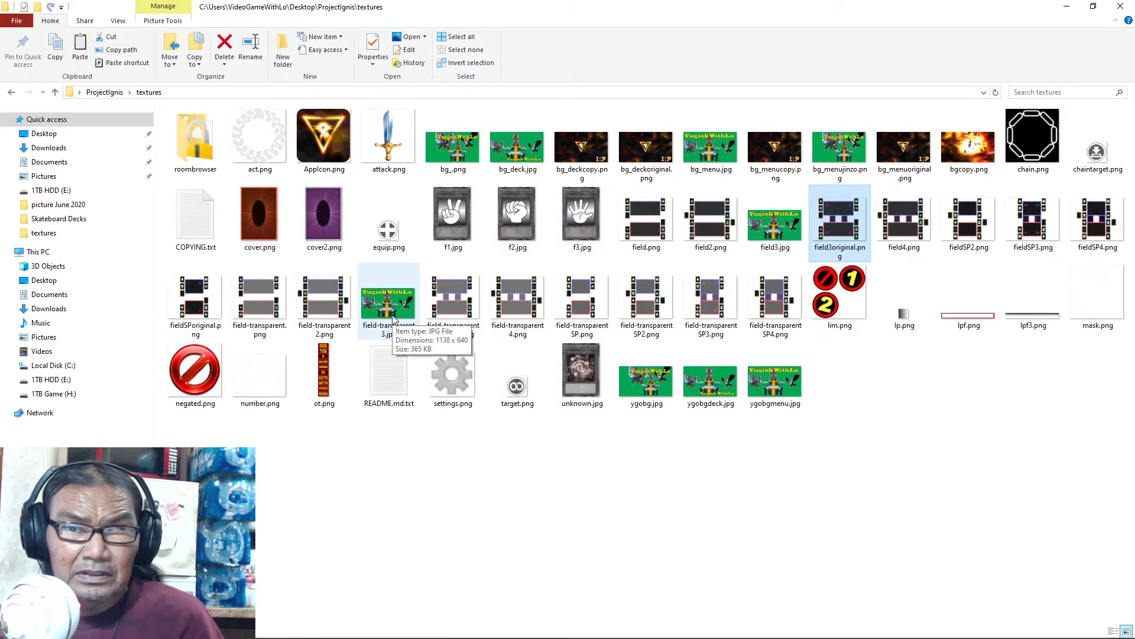
{"action": "right_click", "coordinate": [773, 230]}
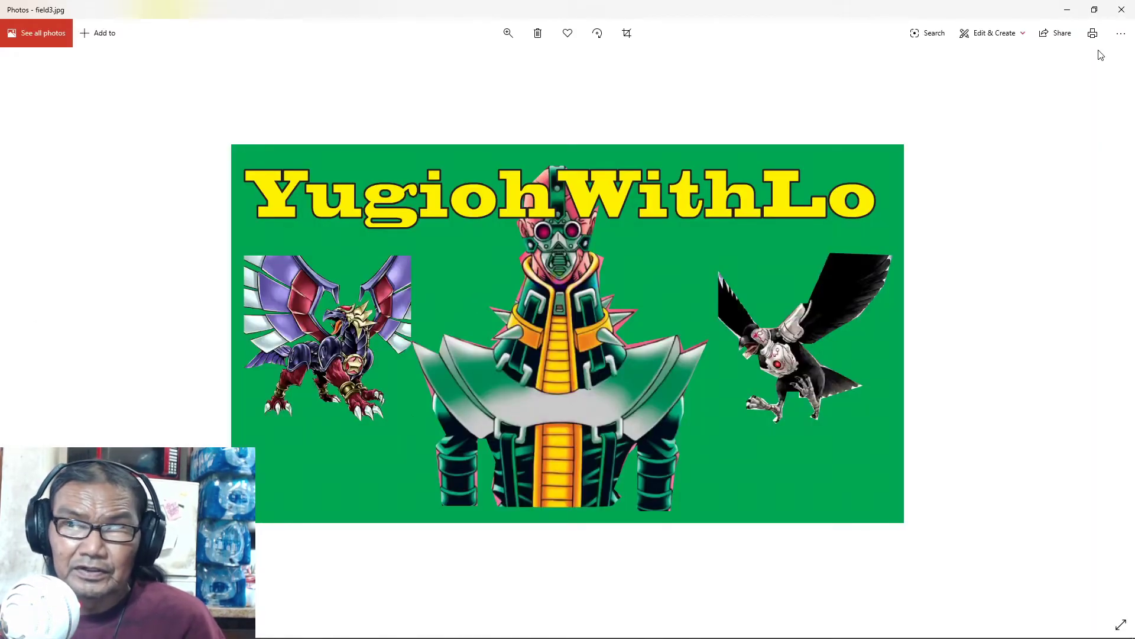
{"action": "left_click", "coordinate": [1122, 8]}
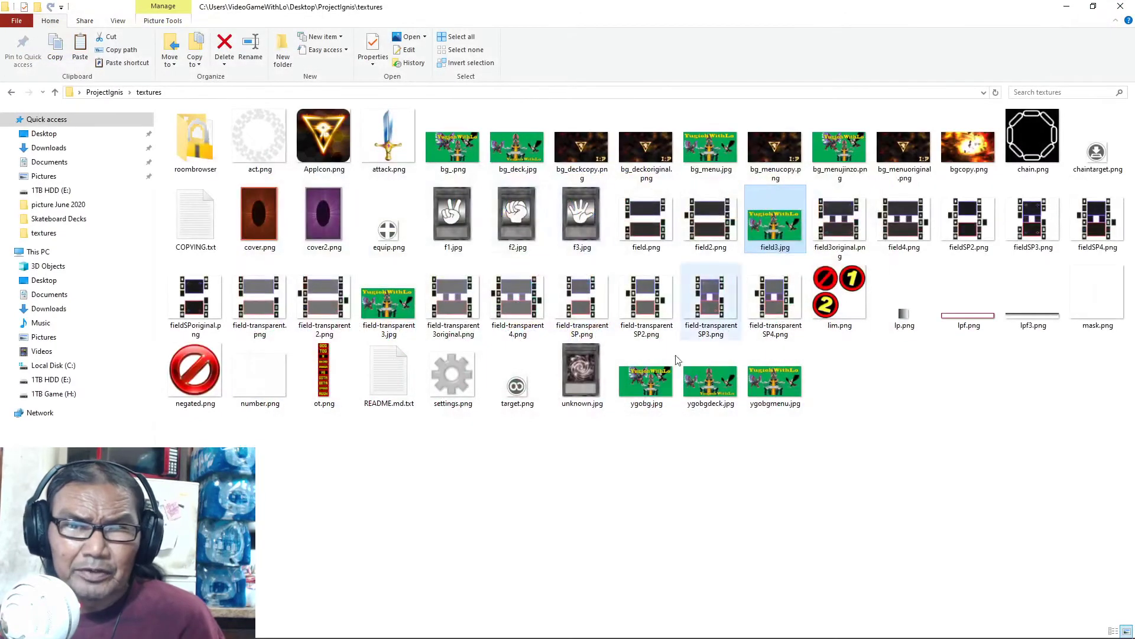
Close the textures folder, reopen ProjectIgnis from the desktop in a smaller window and place it beside the patch folder.
{"action": "left_click", "coordinate": [1122, 8]}
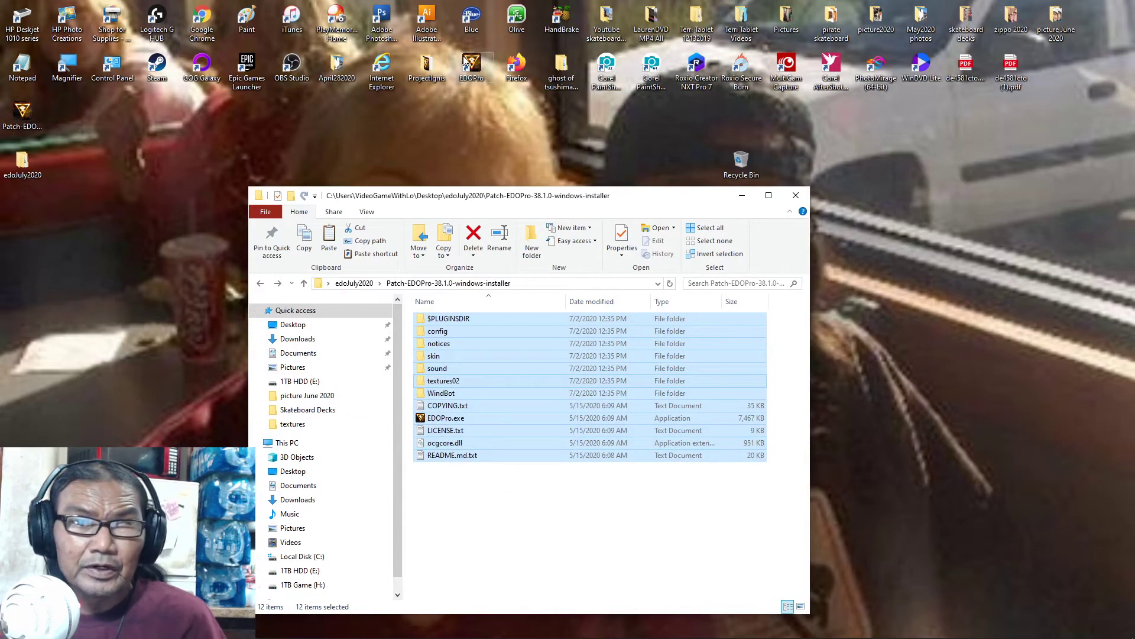
{"action": "left_click", "coordinate": [424, 65]}
{"action": "double_click", "coordinate": [424, 65]}
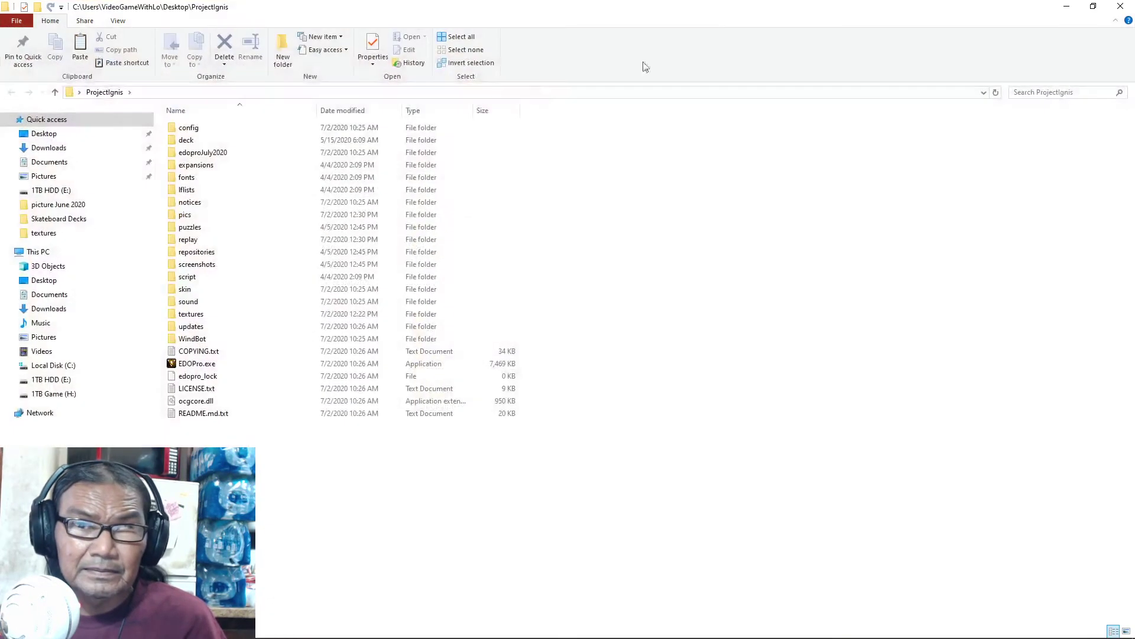
{"action": "left_click", "coordinate": [1081, 7]}
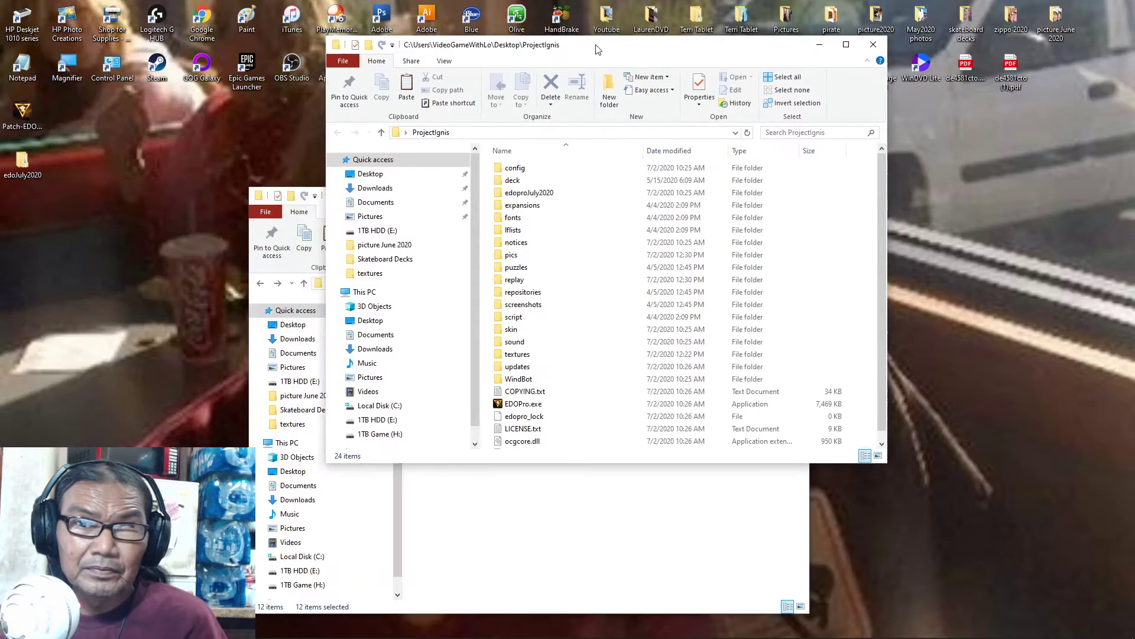
{"action": "left_click_drag", "start_coordinate": [599, 48], "coordinate": [939, 68]}
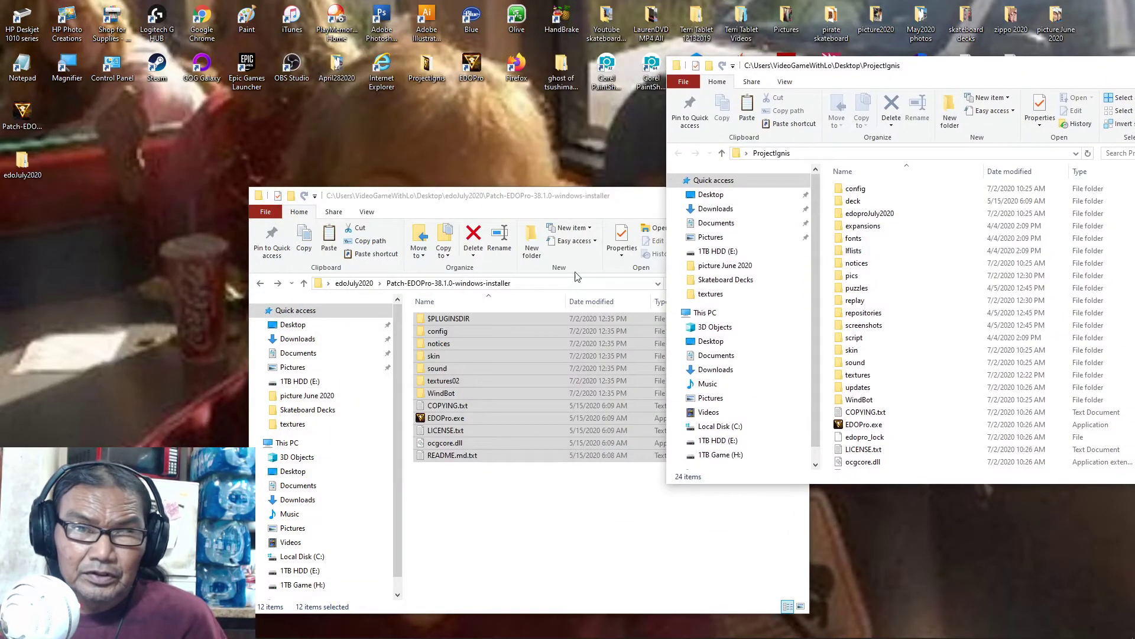
Move all extracted patch files and folders into the ProjectIgnis folder and close the patch folder window.
{"action": "left_click", "coordinate": [473, 538]}
{"action": "left_click_drag", "start_coordinate": [446, 513], "coordinate": [453, 325]}
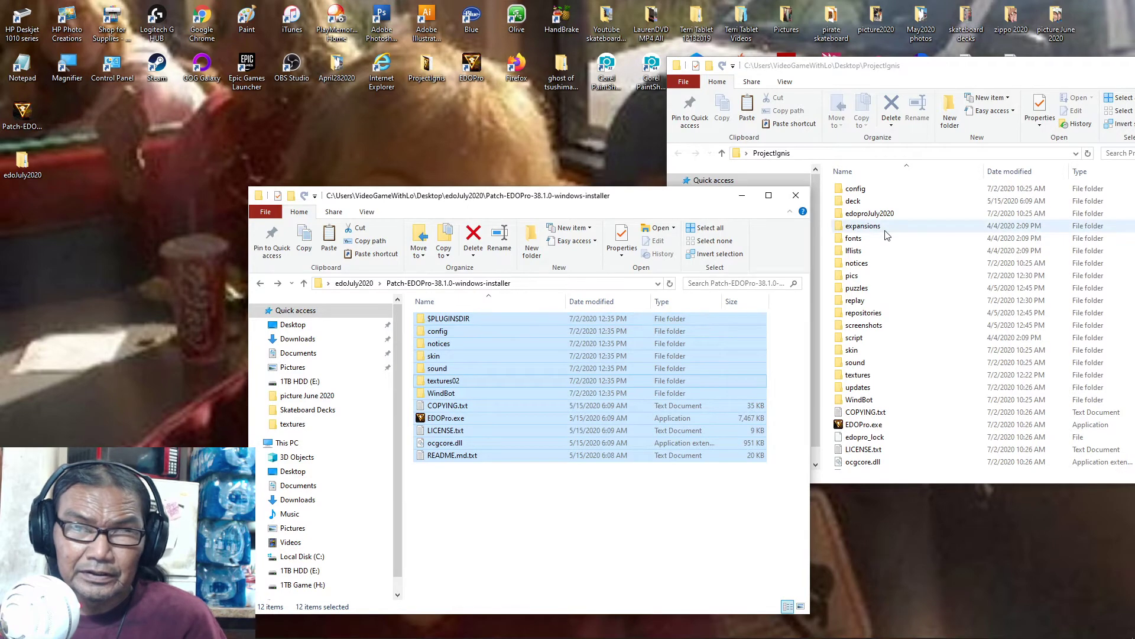
{"action": "left_click_drag", "start_coordinate": [423, 325], "coordinate": [939, 269]}
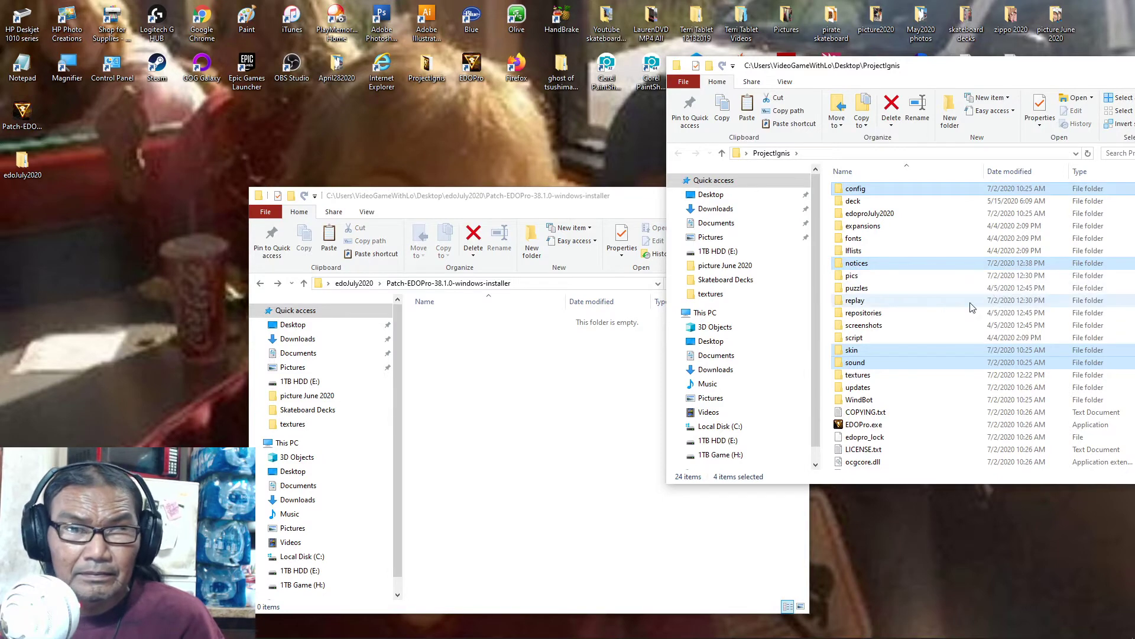
{"action": "left_click", "coordinate": [795, 195]}
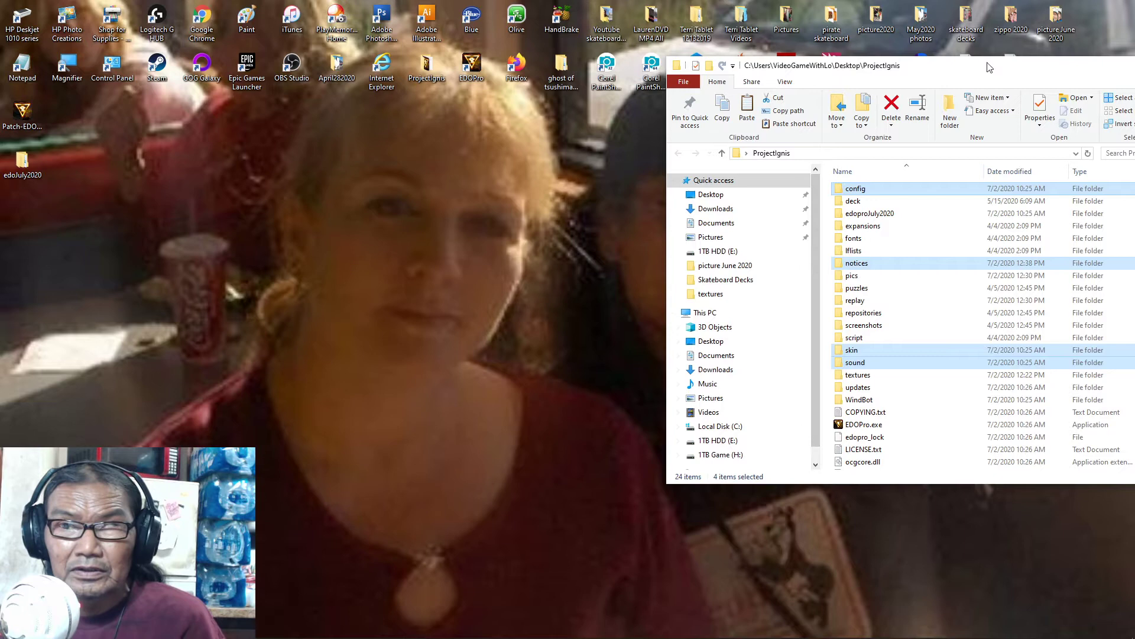
Move the ProjectIgnis window clear of the desktop icons and delete the old EDOPro desktop shortcut.
{"action": "left_click_drag", "start_coordinate": [988, 66], "coordinate": [713, 128]}
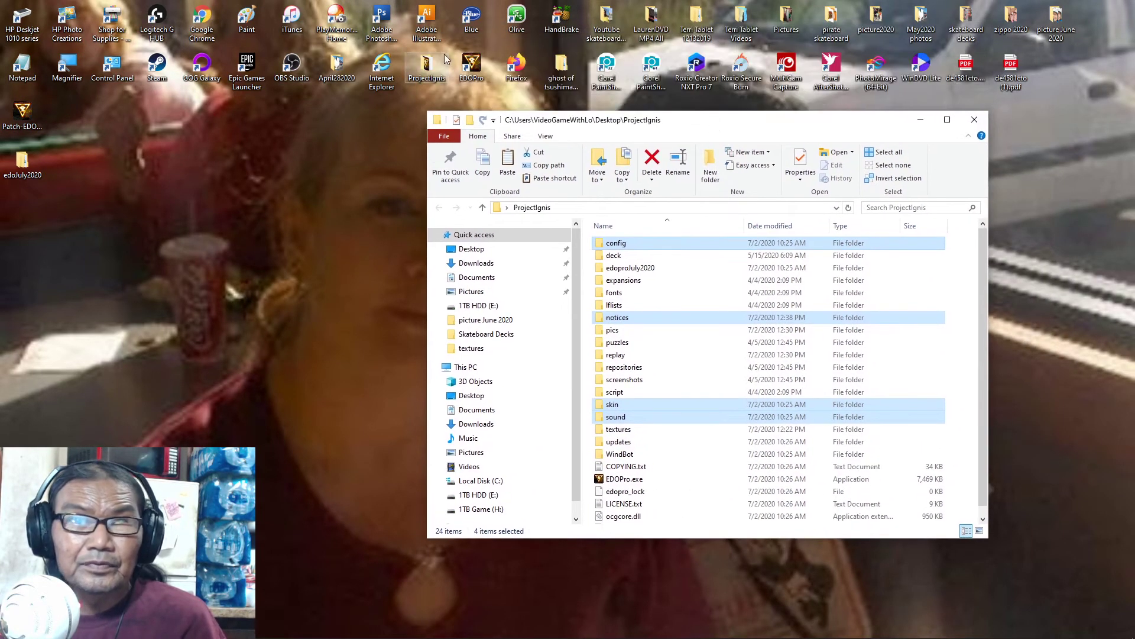
{"action": "right_click", "coordinate": [471, 61]}
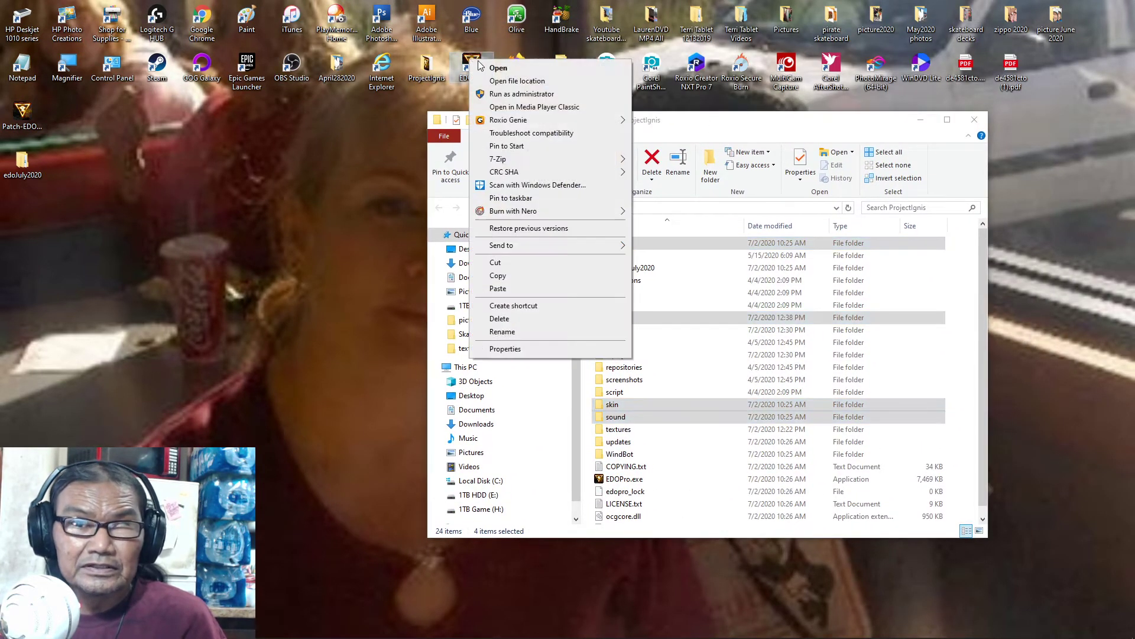
{"action": "left_click", "coordinate": [505, 323]}
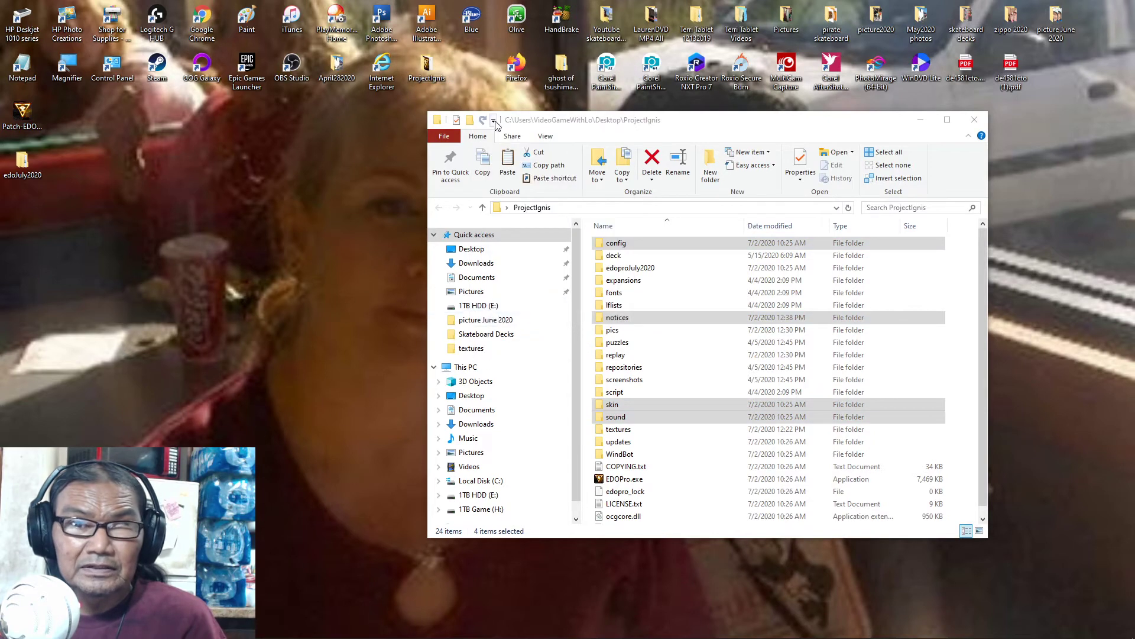
Create a desktop shortcut for EDOPro.exe from the ProjectIgnis folder.
{"action": "left_click", "coordinate": [609, 482]}
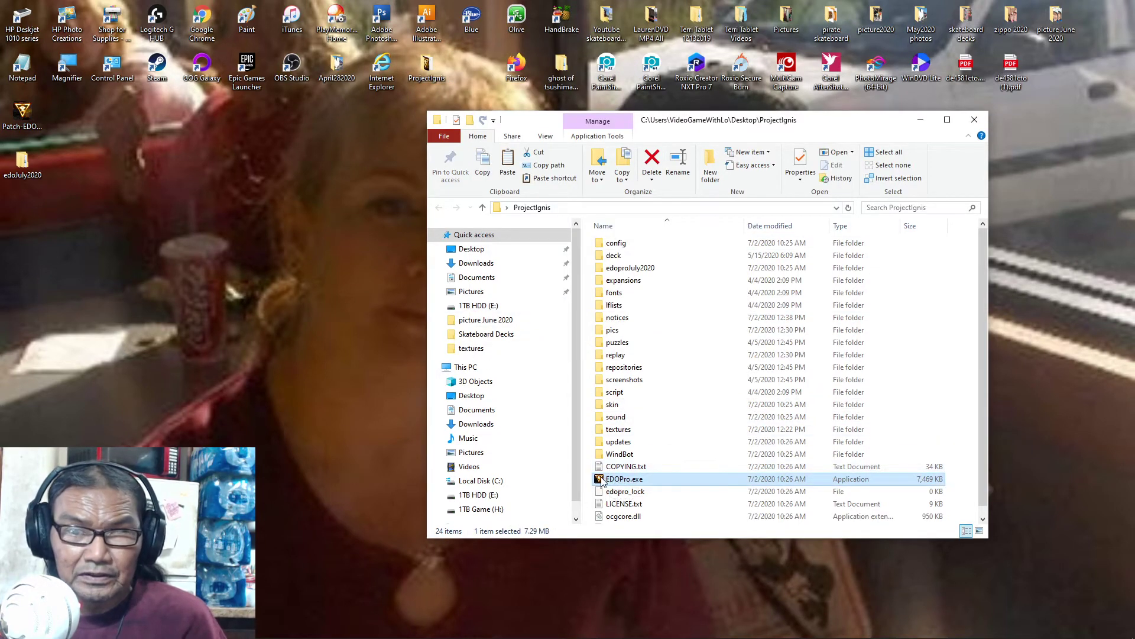
{"action": "right_click", "coordinate": [601, 481]}
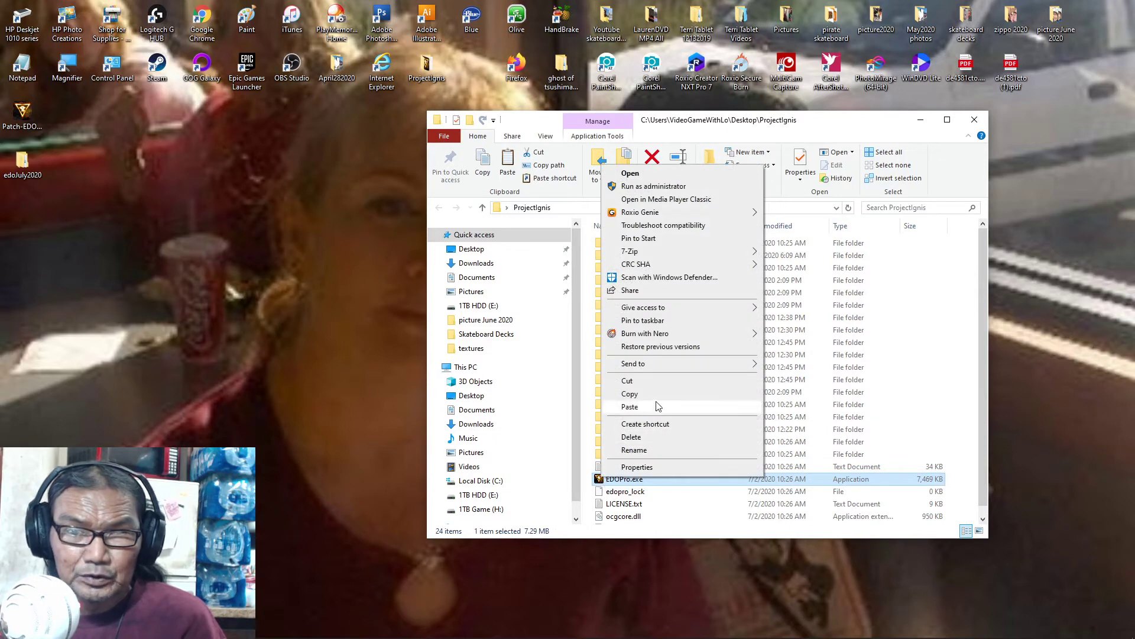
{"action": "mouse_move", "coordinate": [722, 363]}
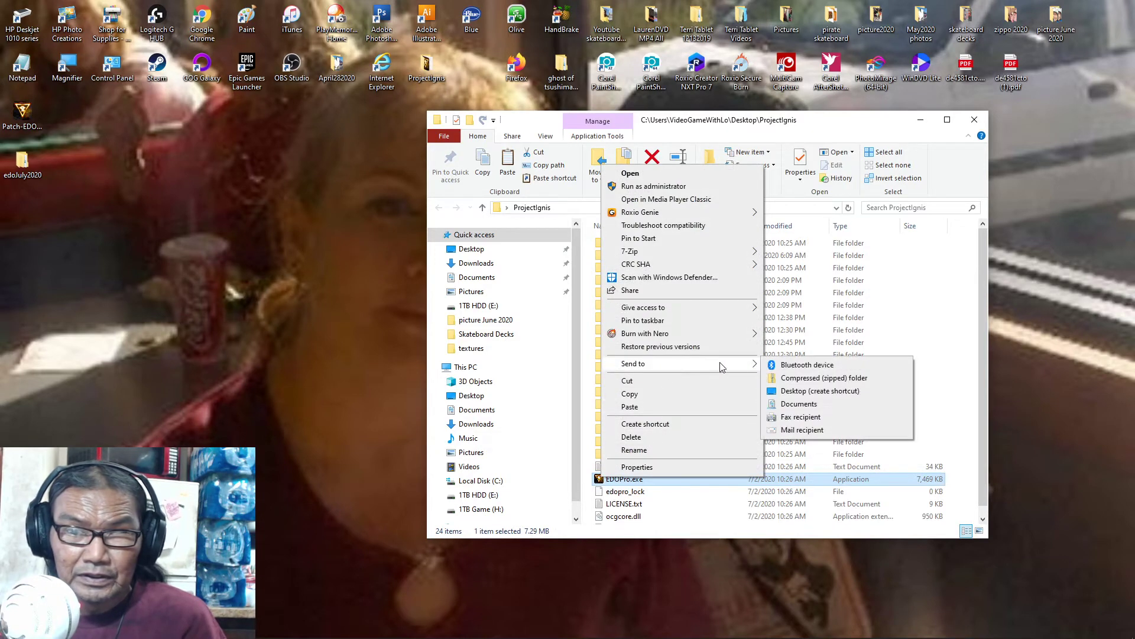
{"action": "left_click", "coordinate": [817, 391]}
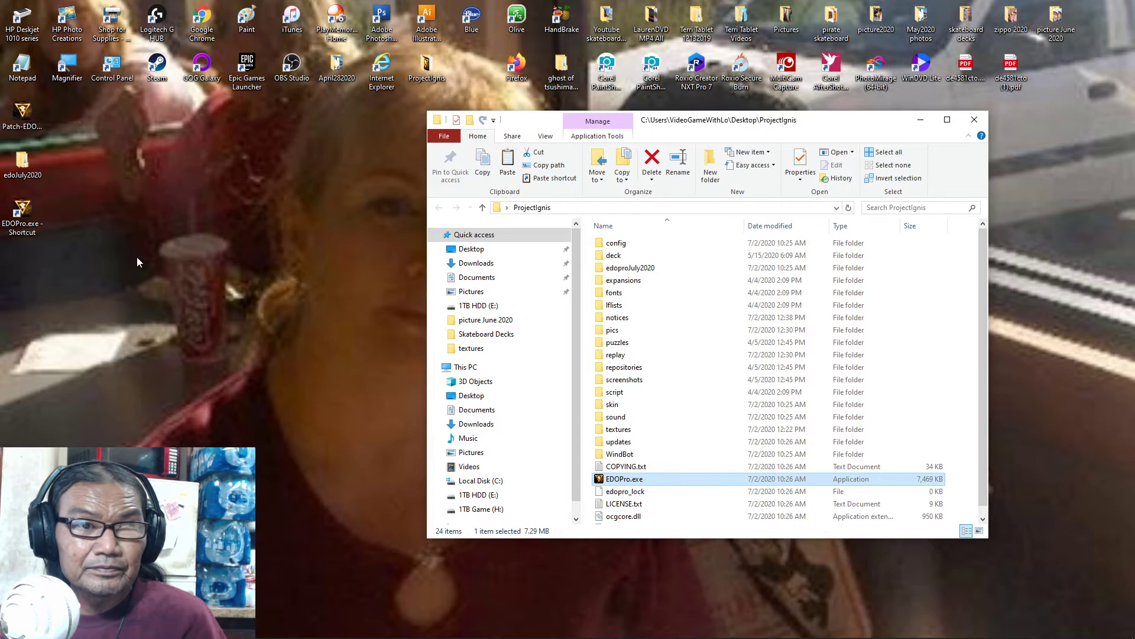
Rename the new EDOPro.exe desktop shortcut as EDOPro and place it in the icon row beside Firefox.
{"action": "left_click", "coordinate": [33, 233]}
{"action": "left_click", "coordinate": [32, 233]}
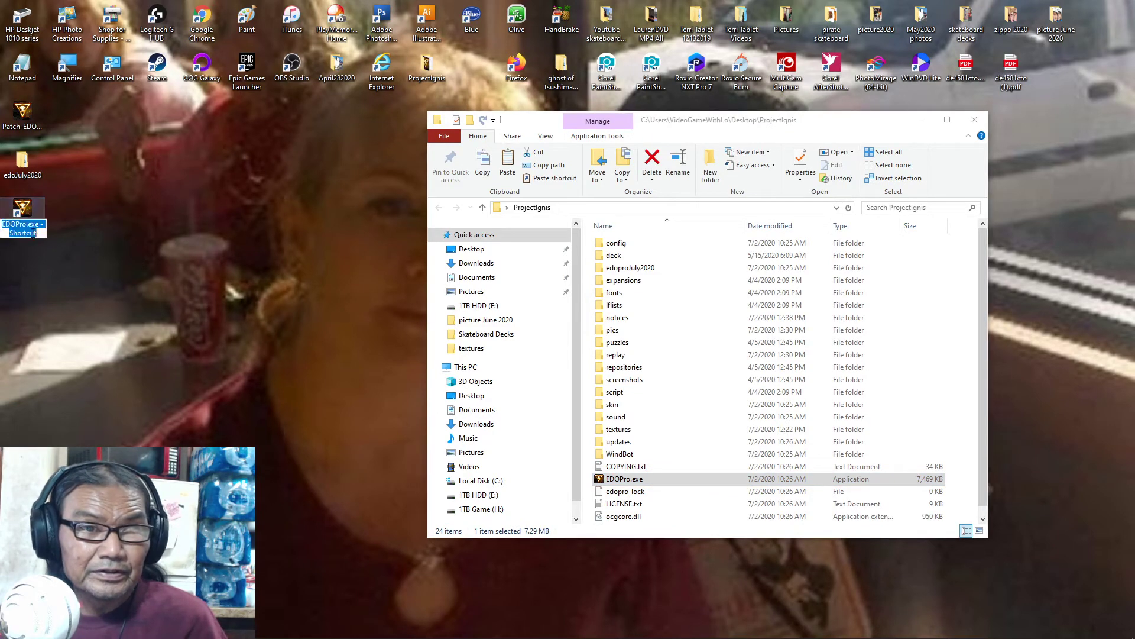
{"action": "left_click", "coordinate": [33, 231]}
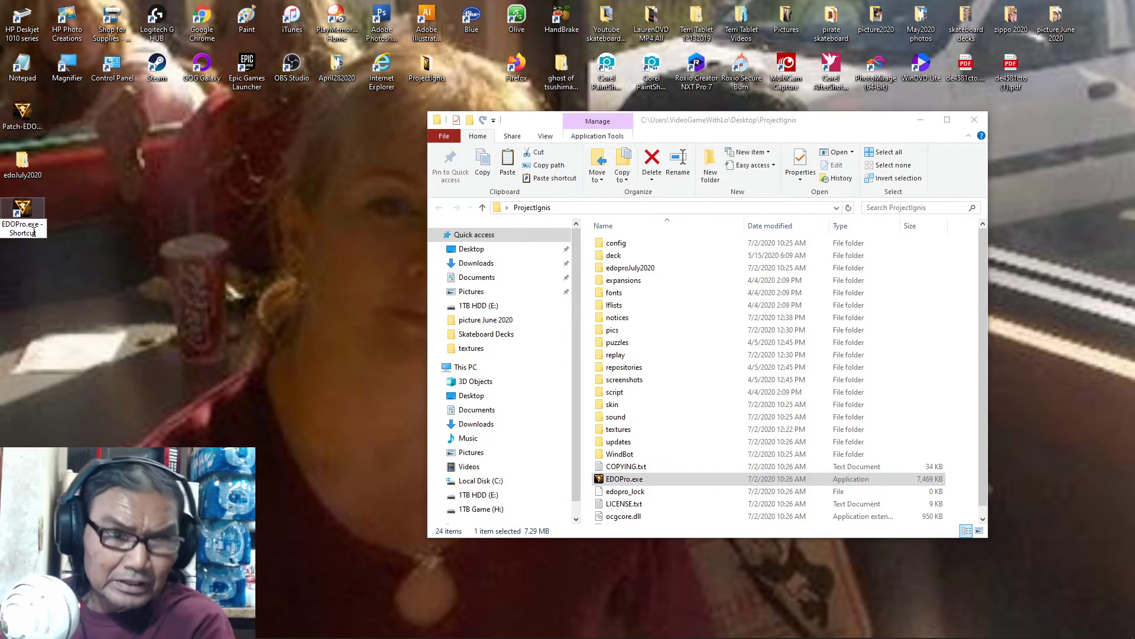
{"action": "key", "text": "BackSpace"}
{"action": "key", "text": "BackSpace"}
{"action": "key", "text": "BackSpace"}
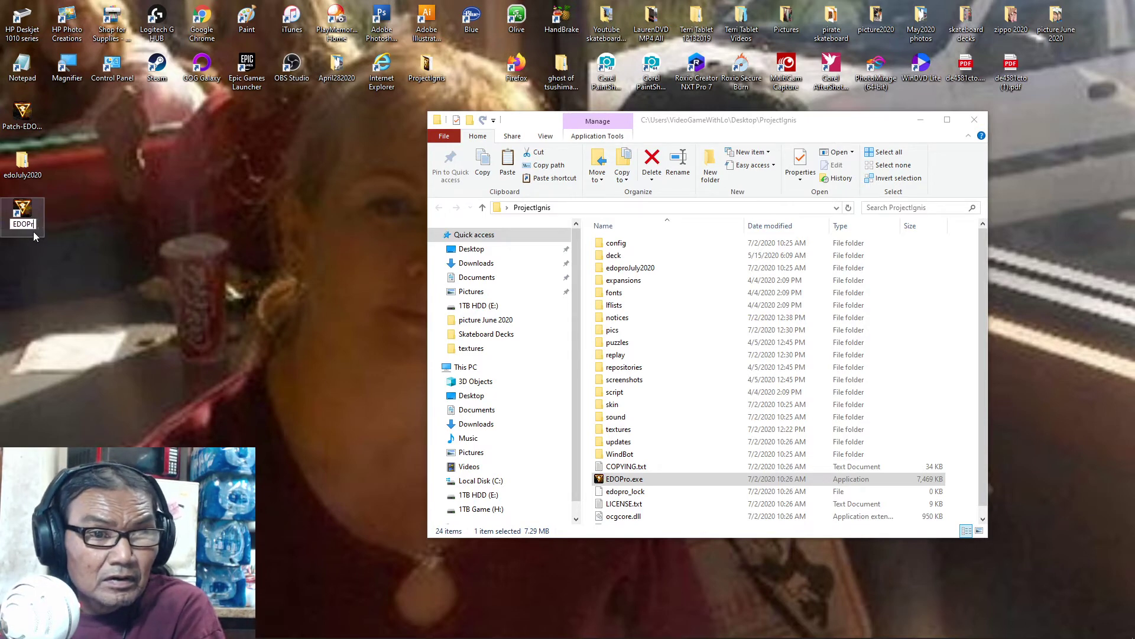
{"action": "left_click", "coordinate": [123, 222]}
{"action": "left_click_drag", "start_coordinate": [26, 216], "coordinate": [473, 70]}
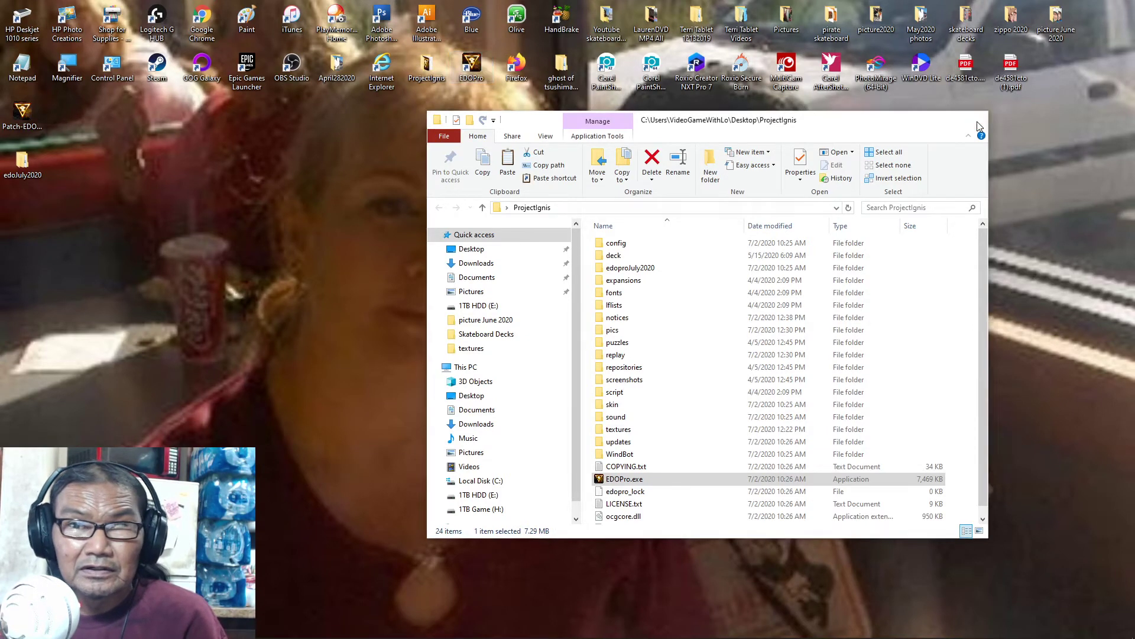
Close the ProjectIgnis folder window and launch EDOPro from its new desktop shortcut in a maximized window.
{"action": "left_click", "coordinate": [975, 120]}
{"action": "right_click", "coordinate": [473, 63]}
{"action": "left_click", "coordinate": [507, 68]}
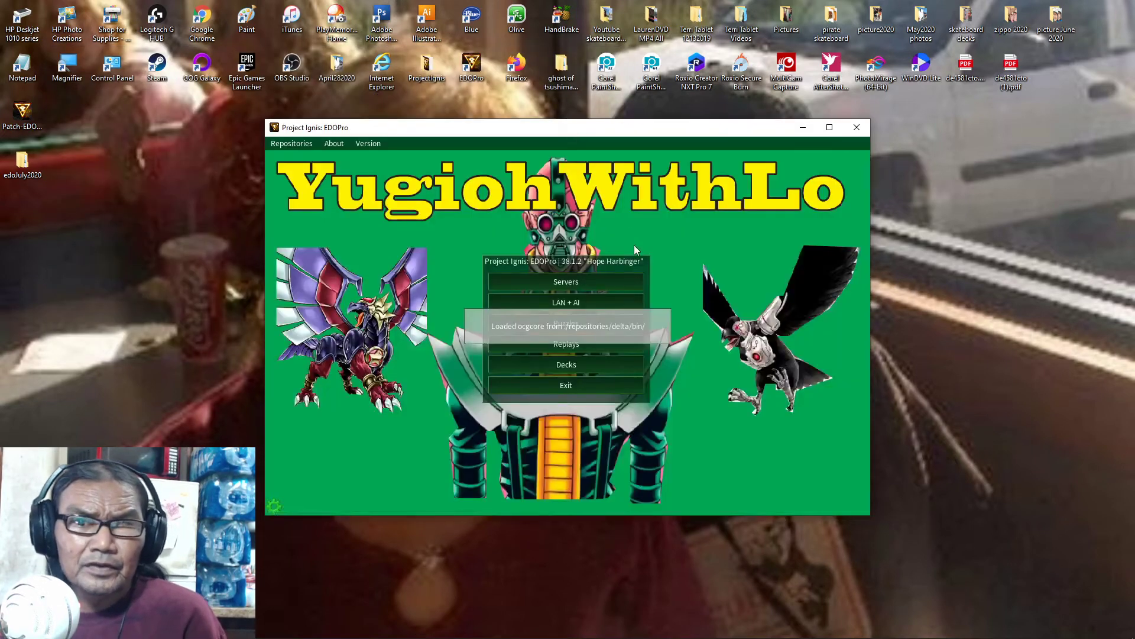
{"action": "left_click", "coordinate": [830, 127]}
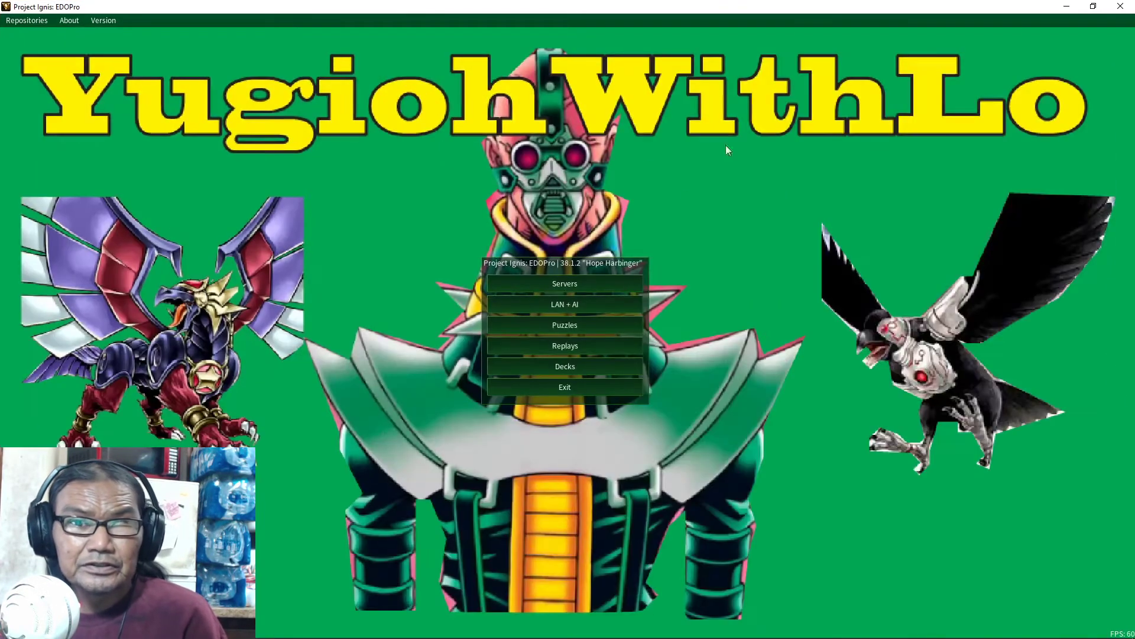
View the GrenMaju2020 deck in the deck editor and return to the main menu.
{"action": "left_click", "coordinate": [565, 366]}
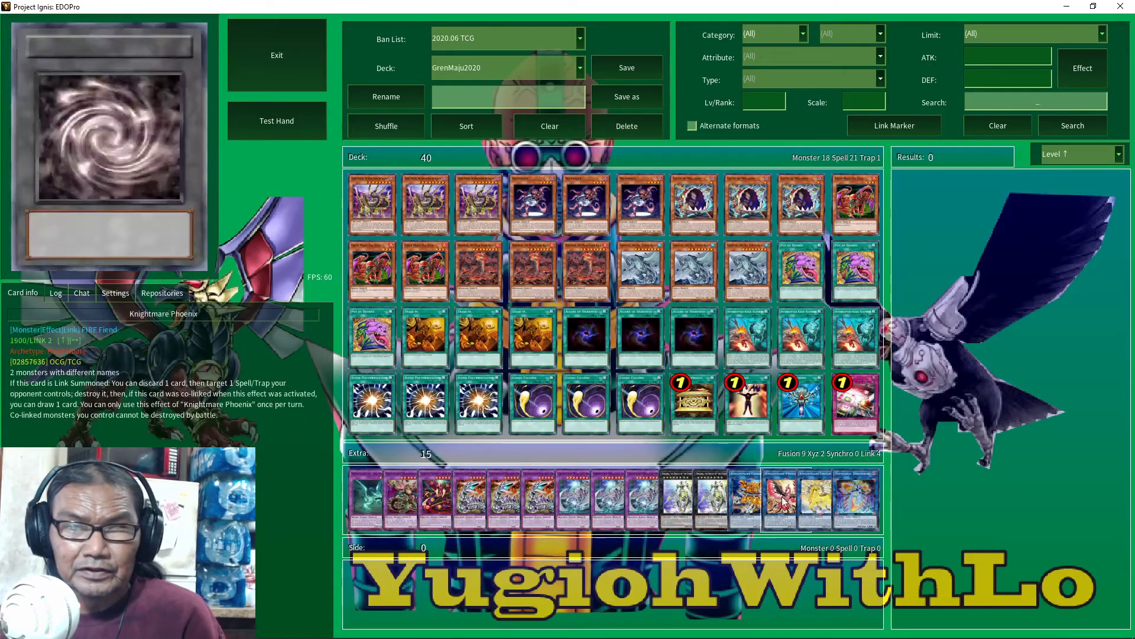
{"action": "left_click", "coordinate": [294, 53]}
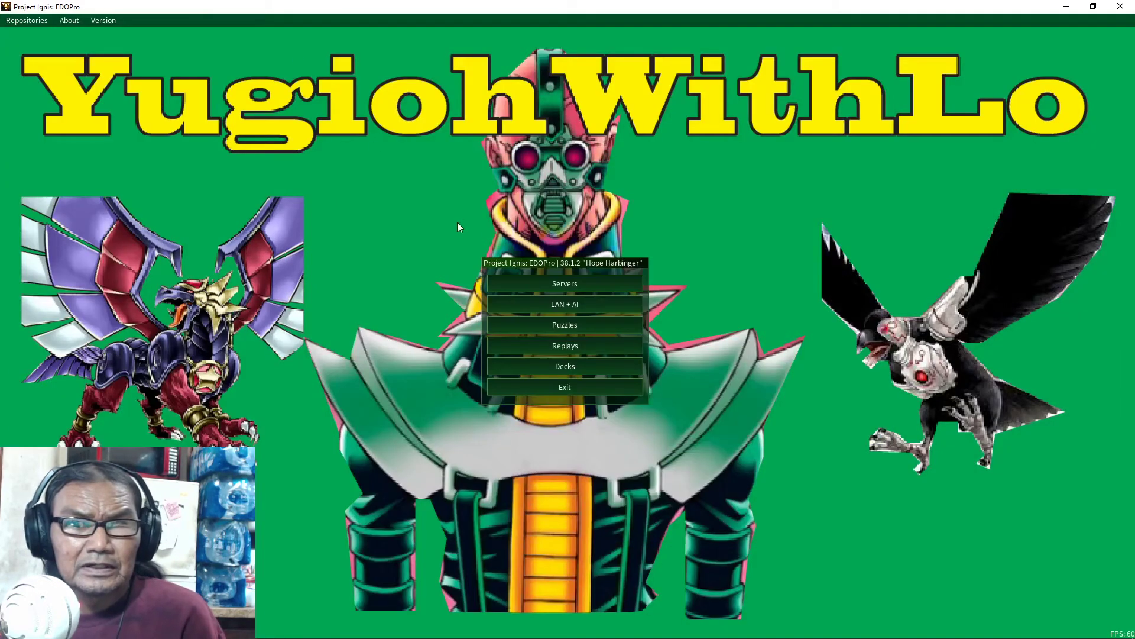
Load the GrenMajvsEndymion.yrpX replay from the saved replays, starting at turn 1.
{"action": "left_click", "coordinate": [577, 347]}
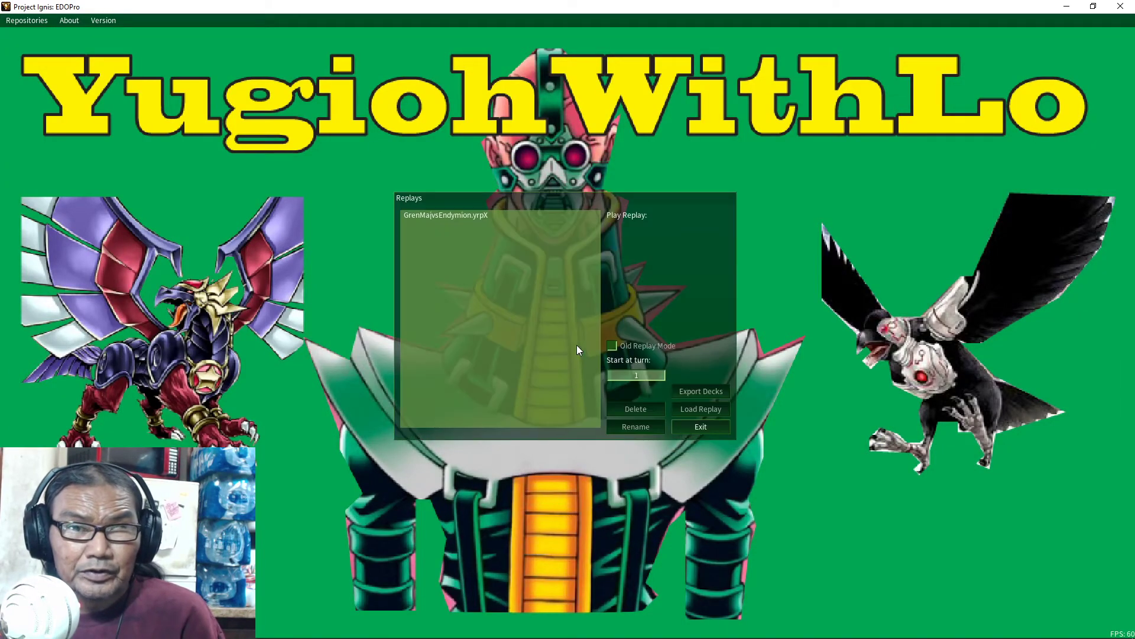
{"action": "left_click", "coordinate": [467, 218]}
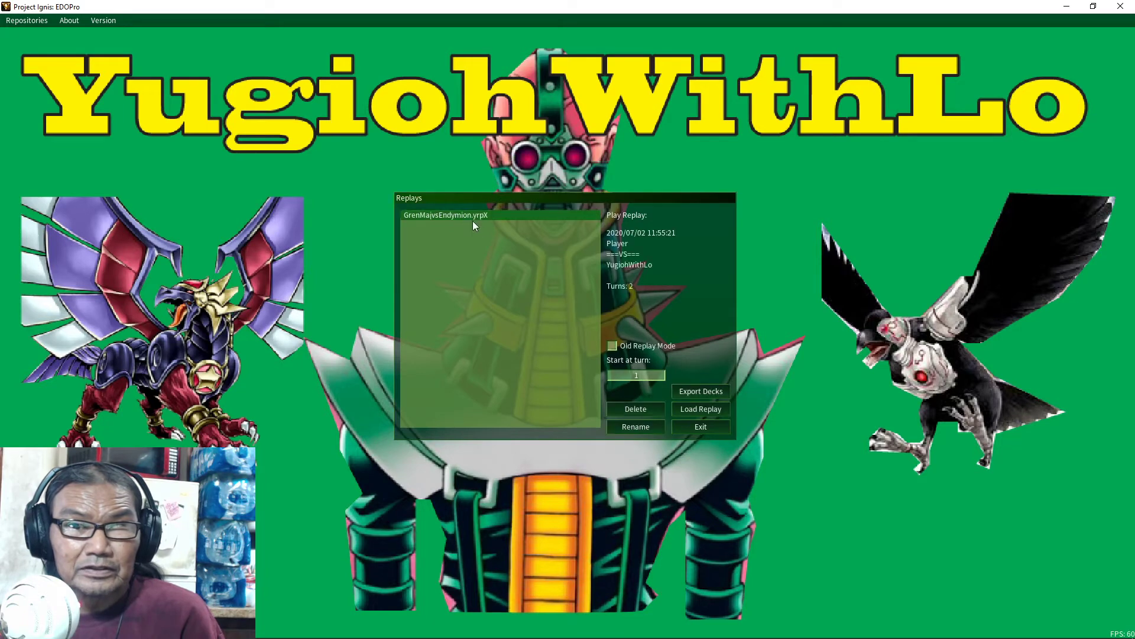
{"action": "left_click", "coordinate": [704, 409]}
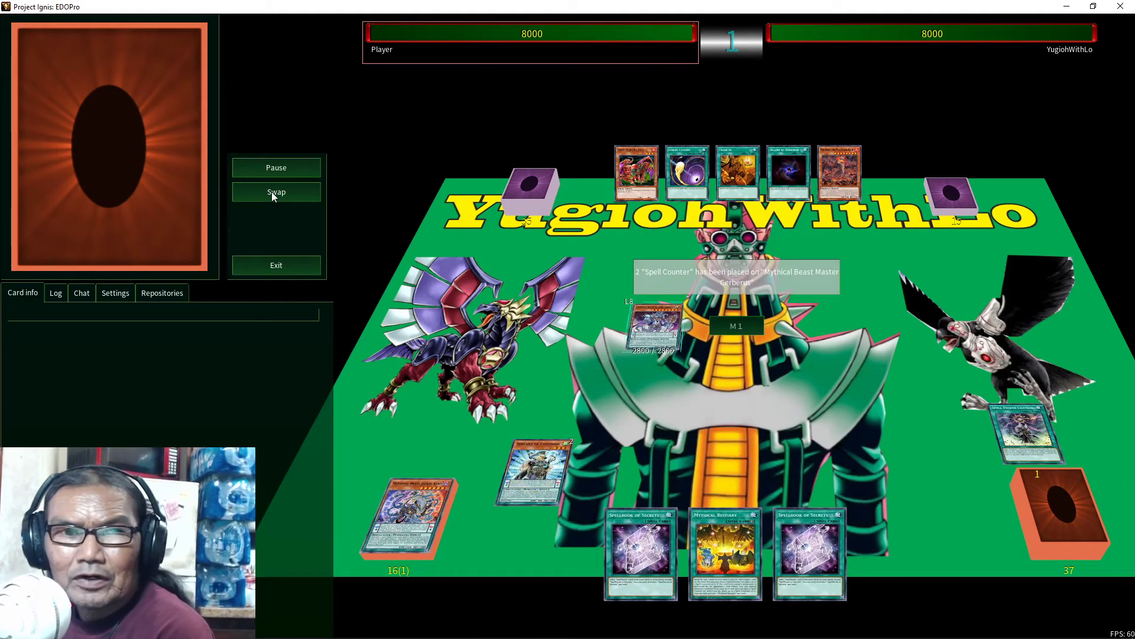
Swap the replay's player view, pause it, swap the view back and resume playback.
{"action": "left_click", "coordinate": [271, 192]}
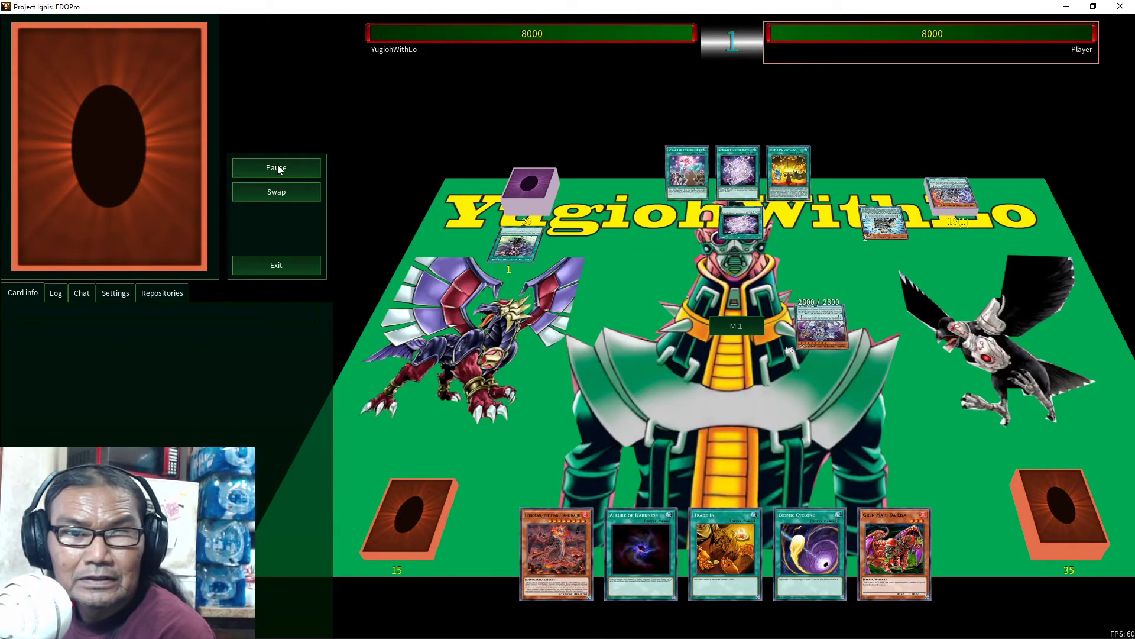
{"action": "left_click", "coordinate": [285, 171]}
{"action": "left_click", "coordinate": [282, 193]}
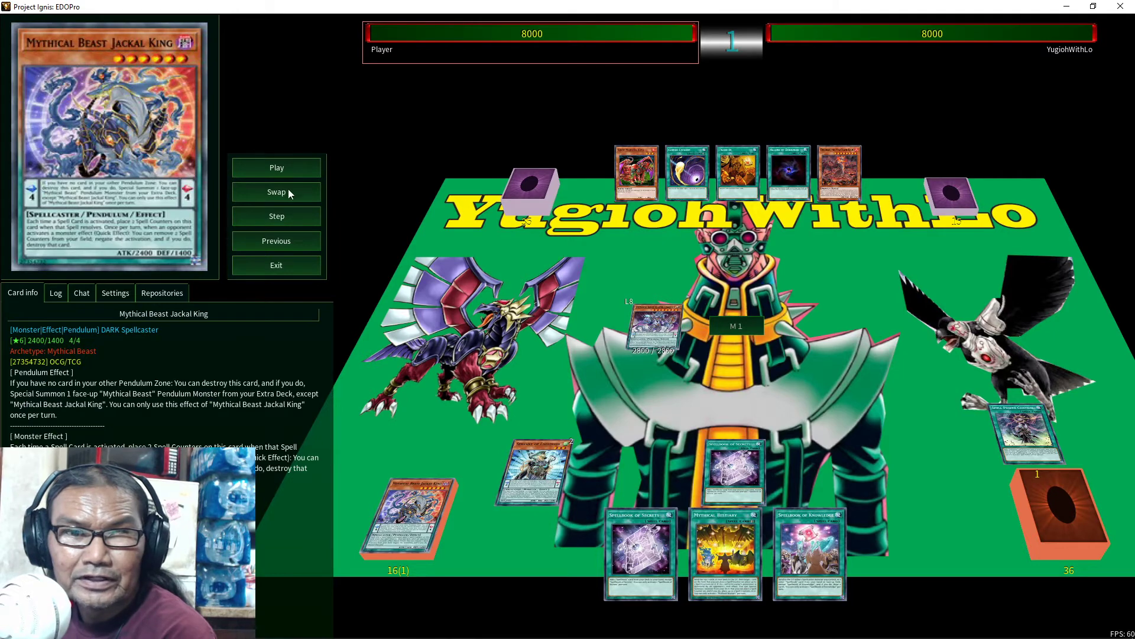
{"action": "left_click", "coordinate": [275, 169]}
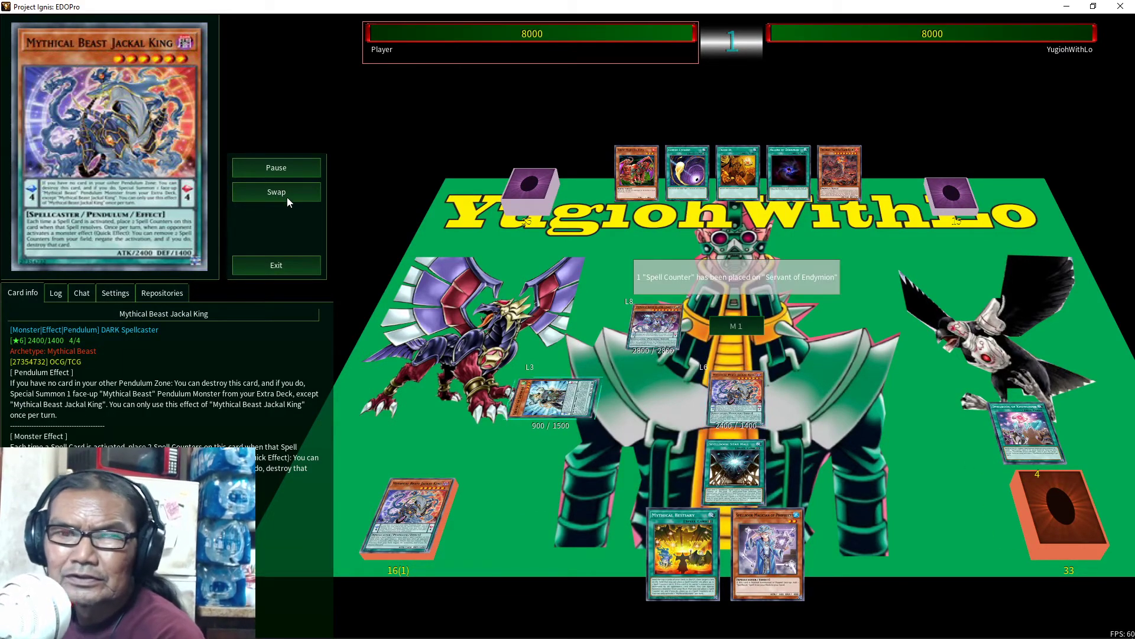
Watch the replay to its end, swapping the player view on turn 2 and inspecting cards on the field.
{"action": "mouse_move", "coordinate": [748, 395]}
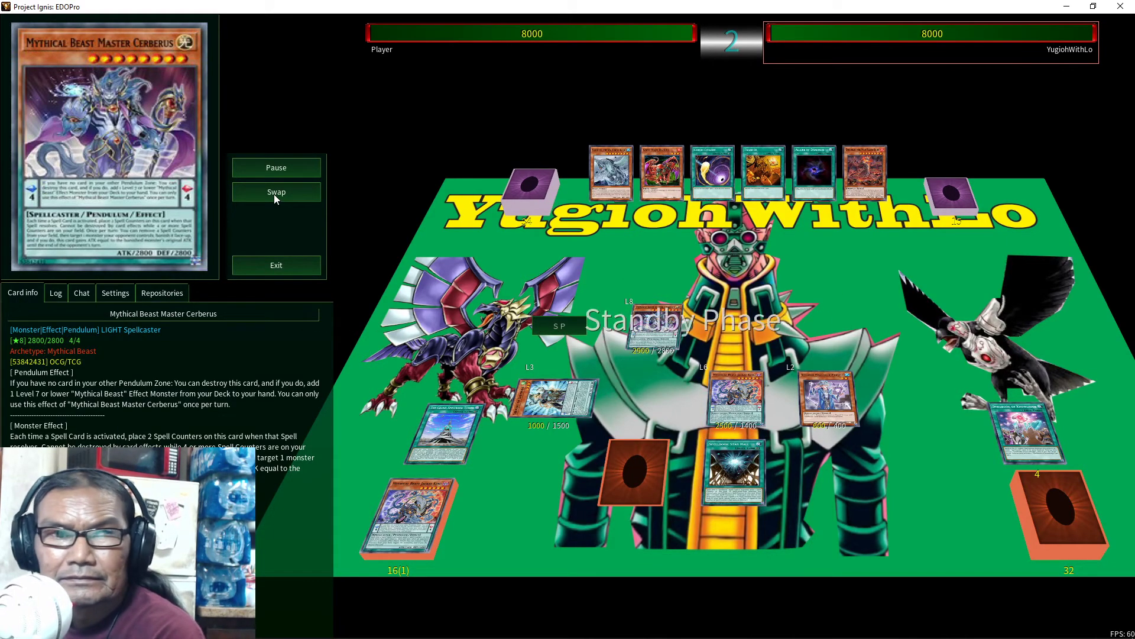
{"action": "left_click", "coordinate": [274, 194]}
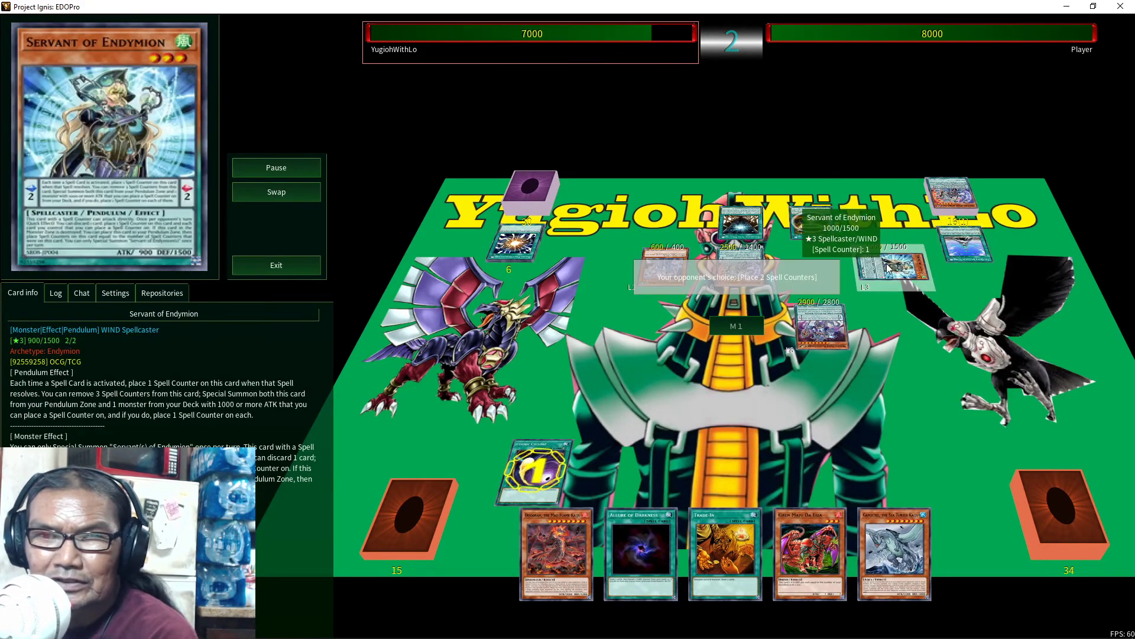
{"action": "mouse_move", "coordinate": [517, 264]}
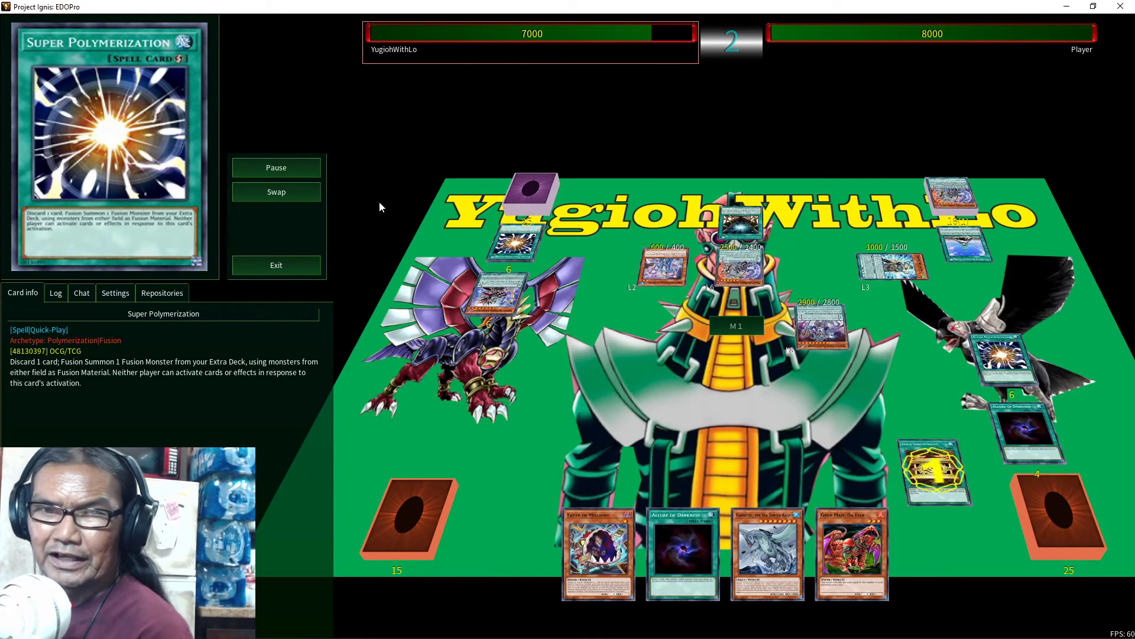
{"action": "mouse_move", "coordinate": [759, 287]}
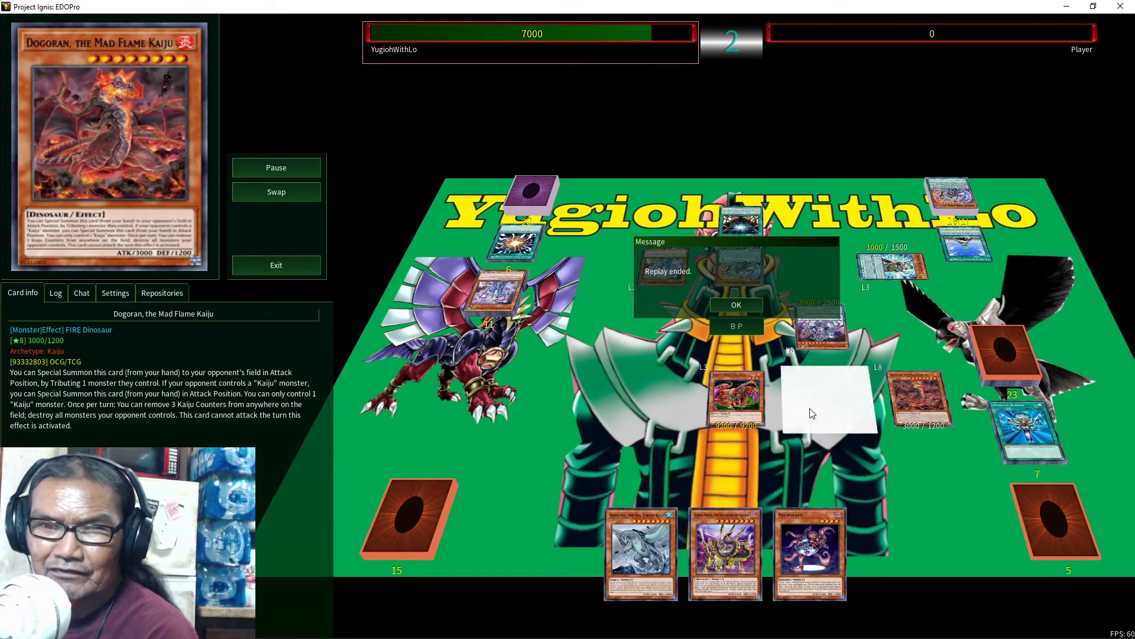
{"action": "left_click", "coordinate": [740, 305]}
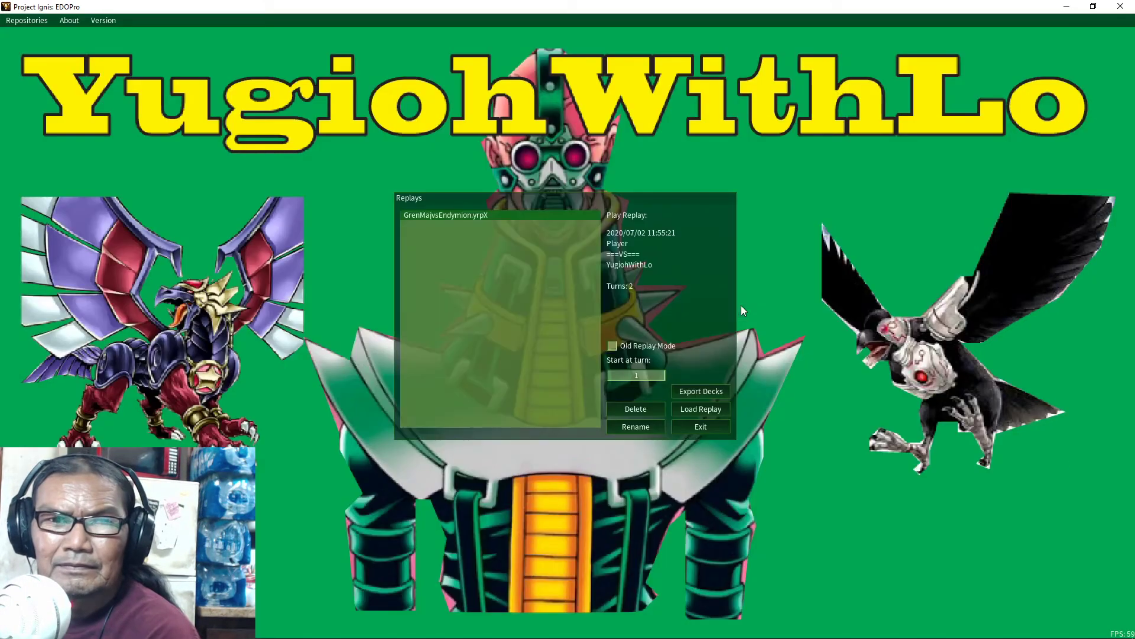
Leave the replay list, review the GrenMaju2020 deck in the deck editor and check EDOPro's version information.
{"action": "left_click", "coordinate": [700, 426]}
{"action": "left_click", "coordinate": [580, 362]}
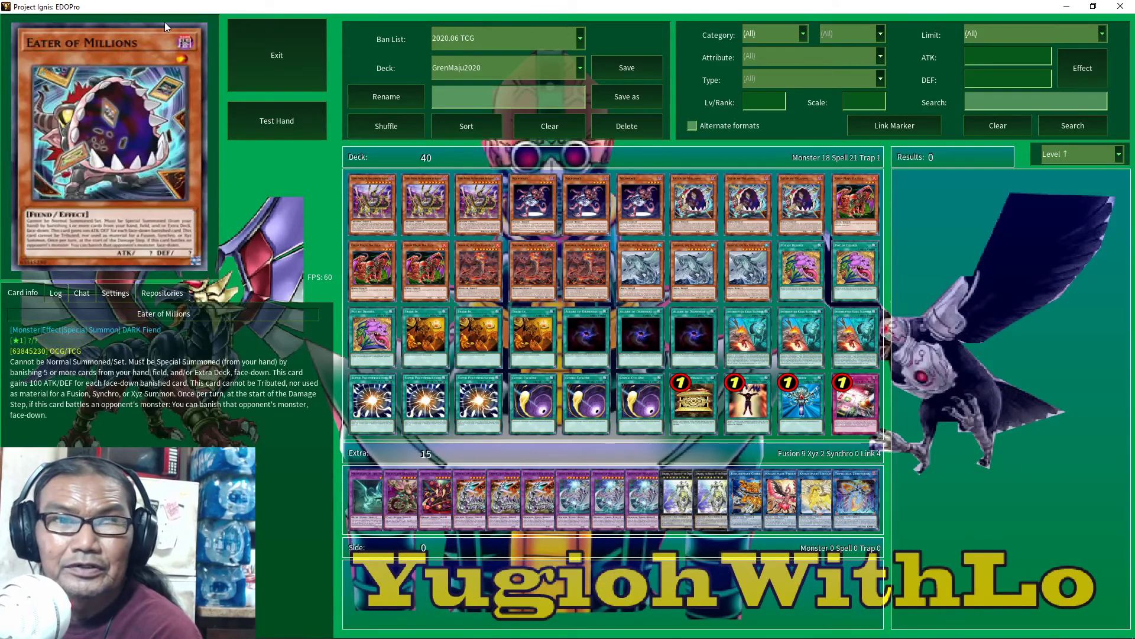
{"action": "left_click", "coordinate": [271, 56]}
{"action": "left_click", "coordinate": [104, 20]}
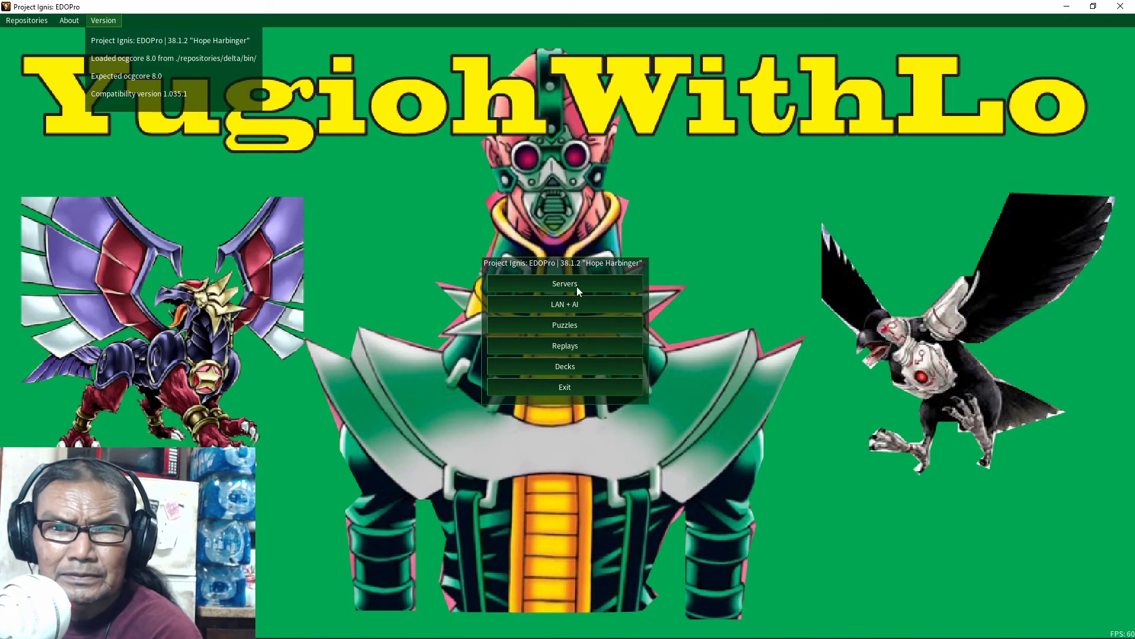
Open the online server lobby and review which servers are available.
{"action": "left_click", "coordinate": [577, 286]}
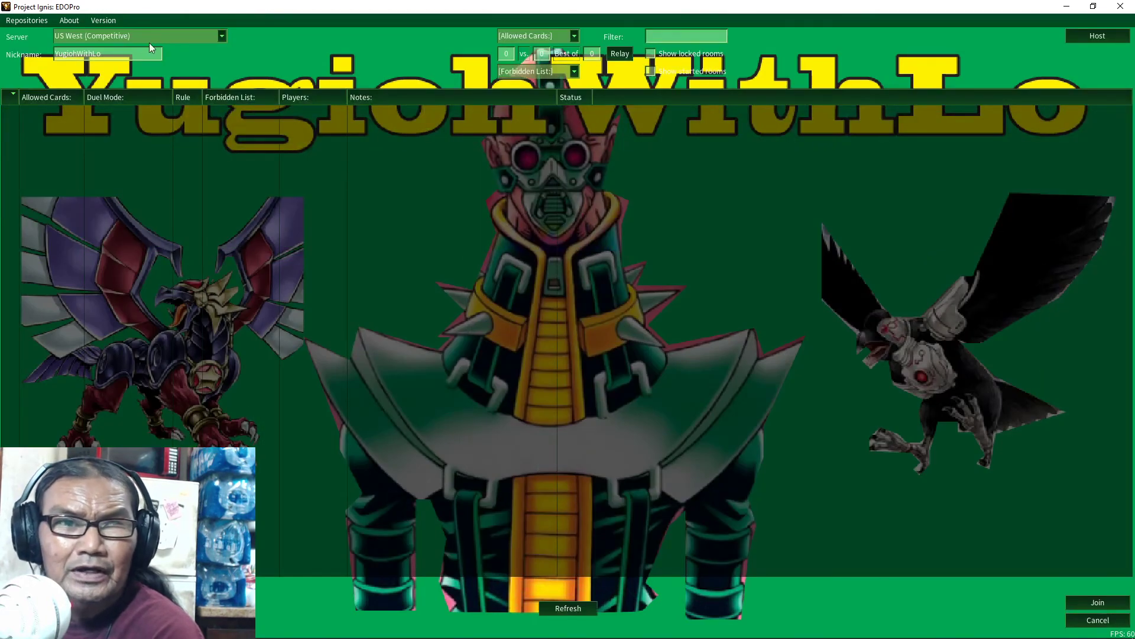
{"action": "left_click", "coordinate": [222, 34]}
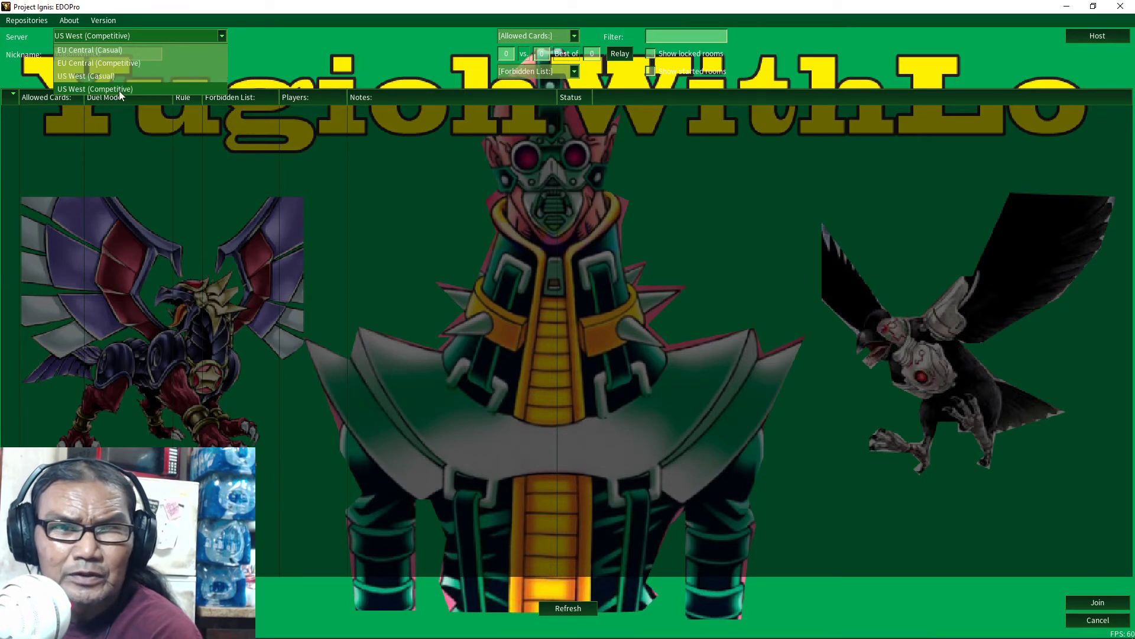
{"action": "left_click", "coordinate": [381, 59]}
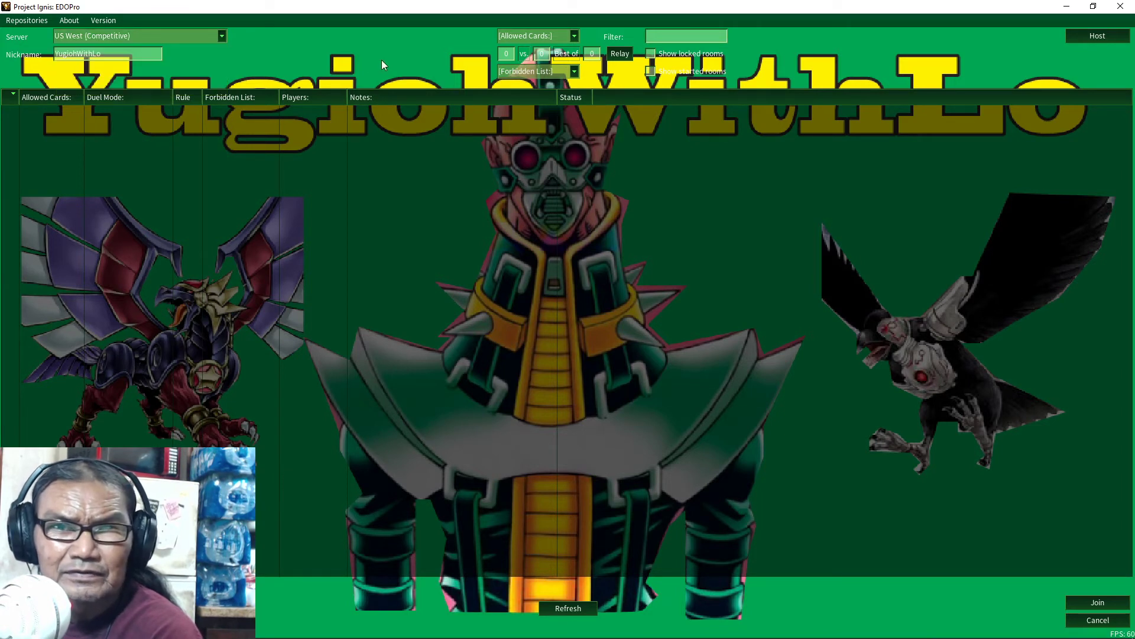
{"action": "left_click", "coordinate": [222, 37]}
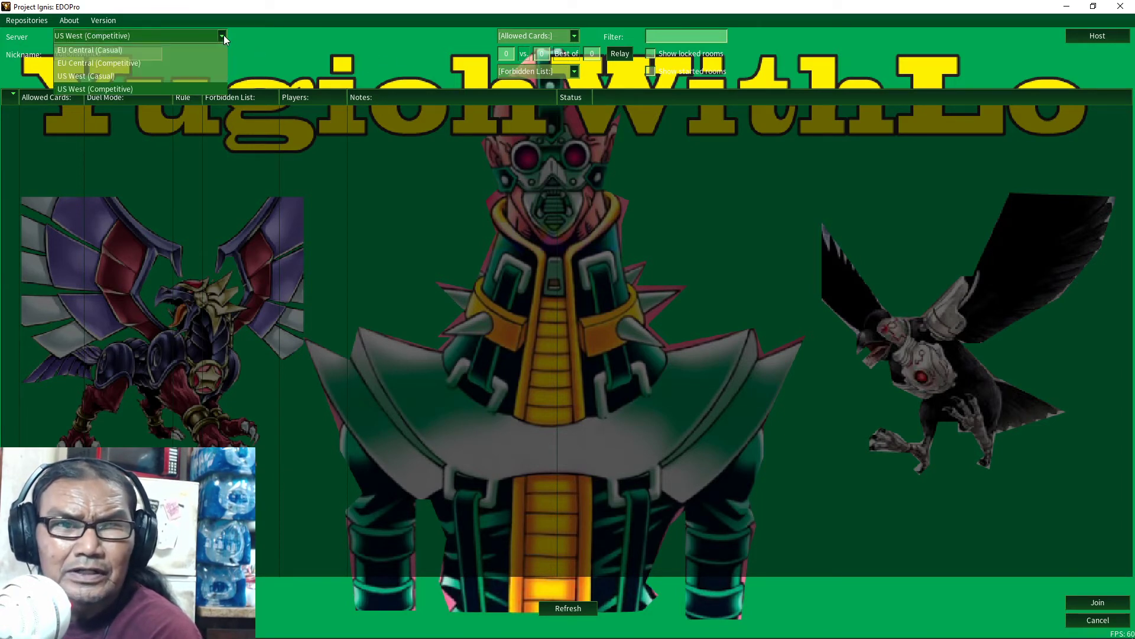
{"action": "left_click", "coordinate": [293, 33]}
Start setting up a hosted duel and examine the full range of available forbidden lists without changing the selection.
{"action": "left_click", "coordinate": [1097, 35]}
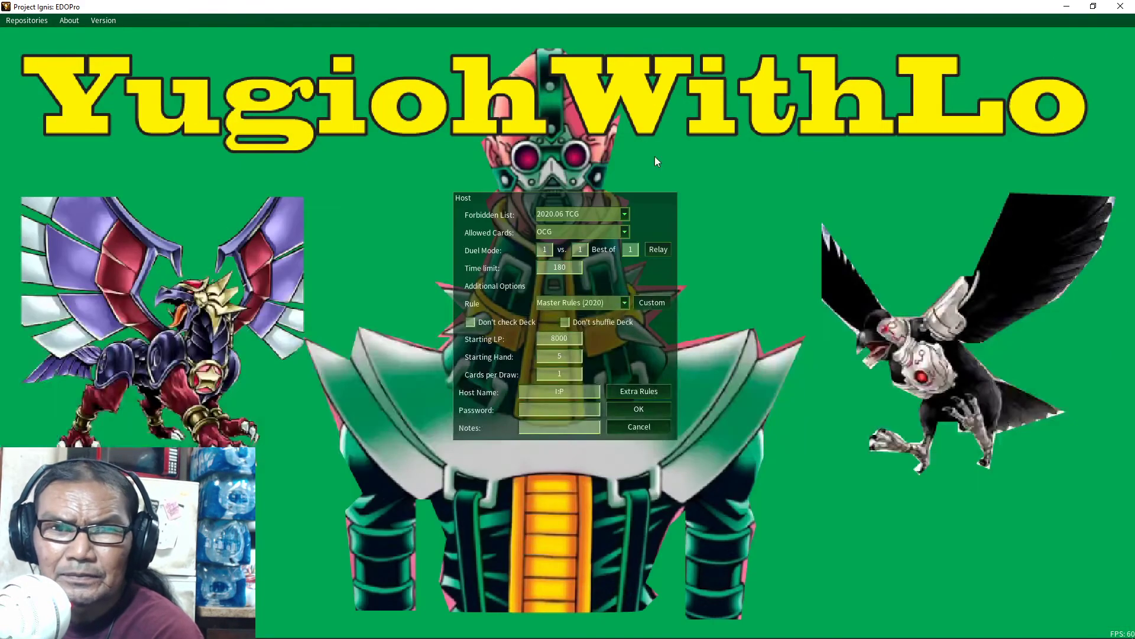
{"action": "left_click", "coordinate": [624, 212]}
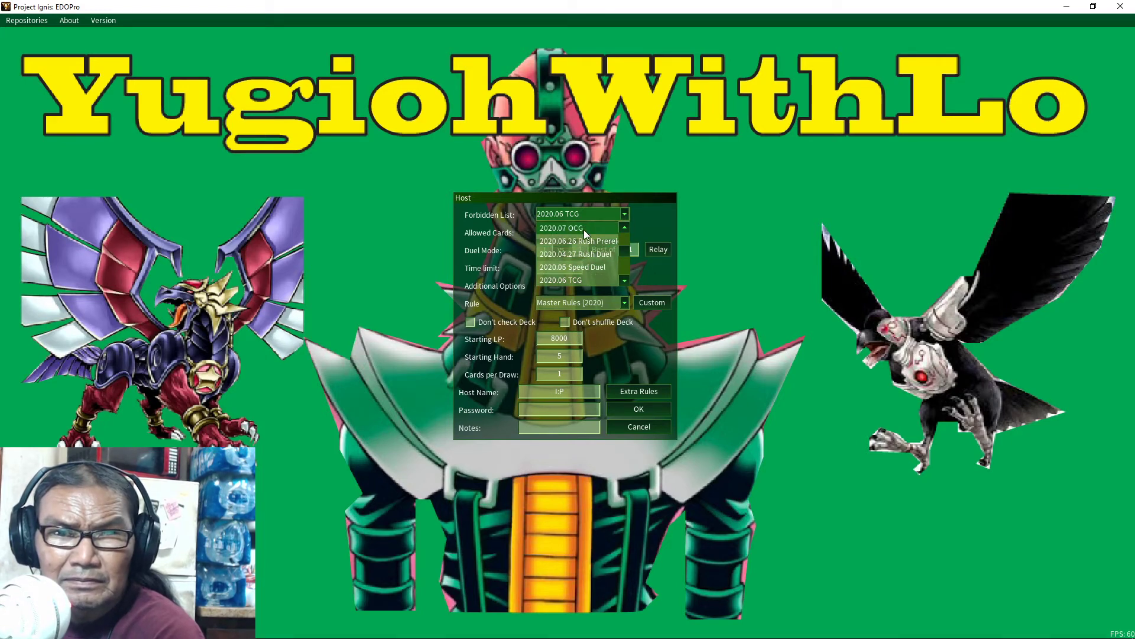
{"action": "scroll", "coordinate": [583, 237], "scroll_direction": "down", "scroll_amount": 1}
{"action": "scroll", "coordinate": [603, 258], "scroll_direction": "up", "scroll_amount": 3}
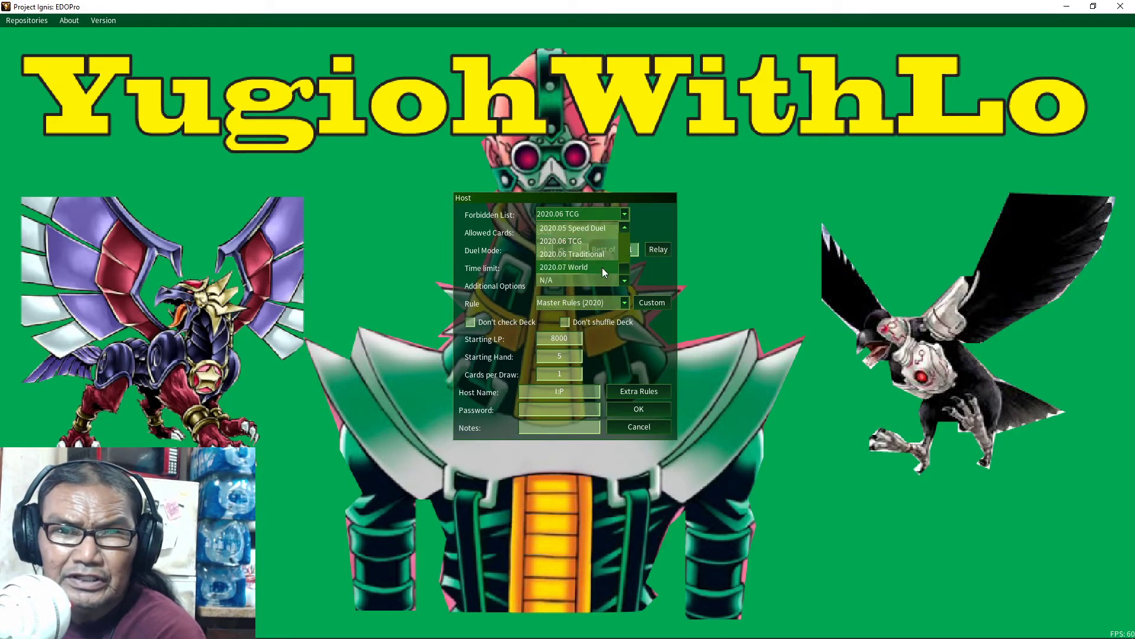
{"action": "scroll", "coordinate": [546, 270], "scroll_direction": "down", "scroll_amount": 3}
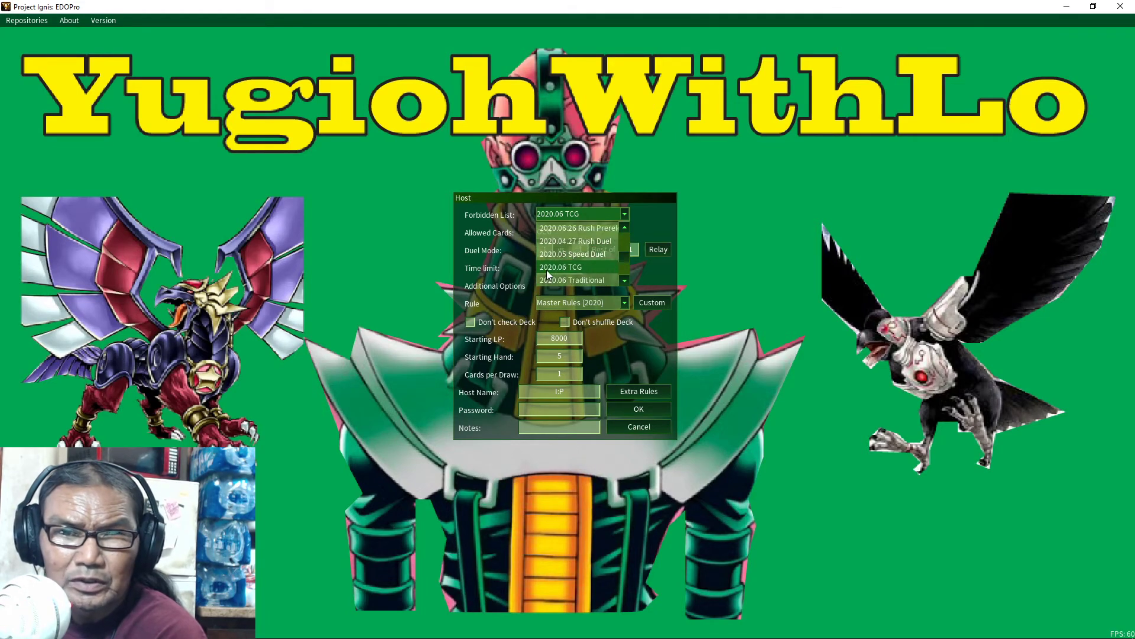
{"action": "scroll", "coordinate": [585, 281], "scroll_direction": "up", "scroll_amount": 3}
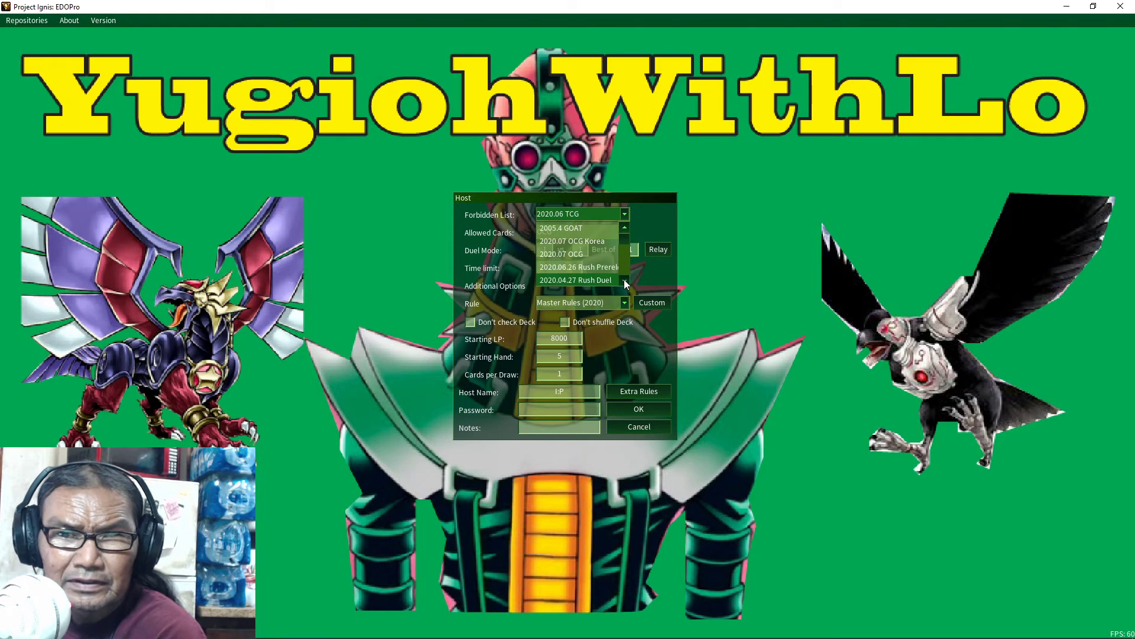
{"action": "left_click_drag", "start_coordinate": [624, 236], "coordinate": [626, 276]}
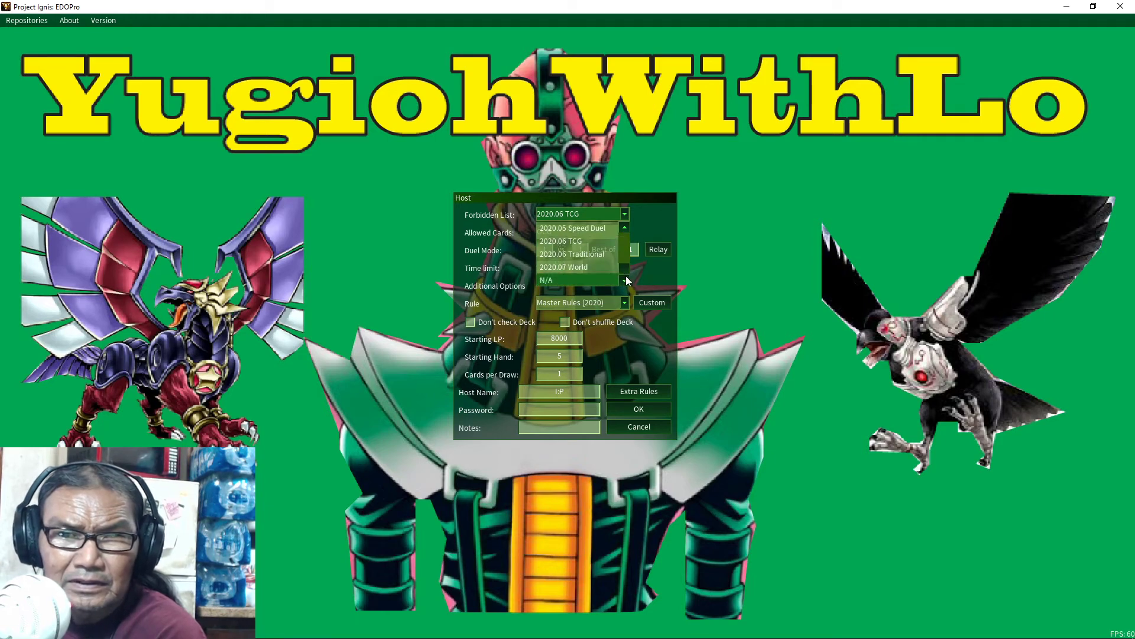
{"action": "scroll", "coordinate": [625, 268], "scroll_direction": "up", "scroll_amount": 3}
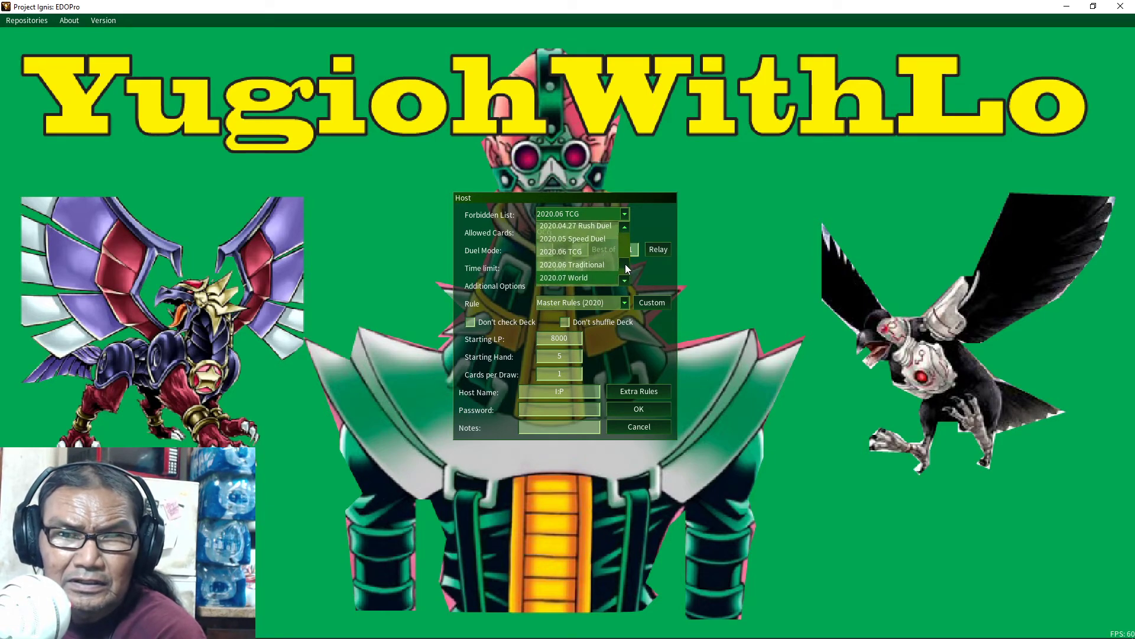
{"action": "left_click_drag", "start_coordinate": [626, 253], "coordinate": [630, 229]}
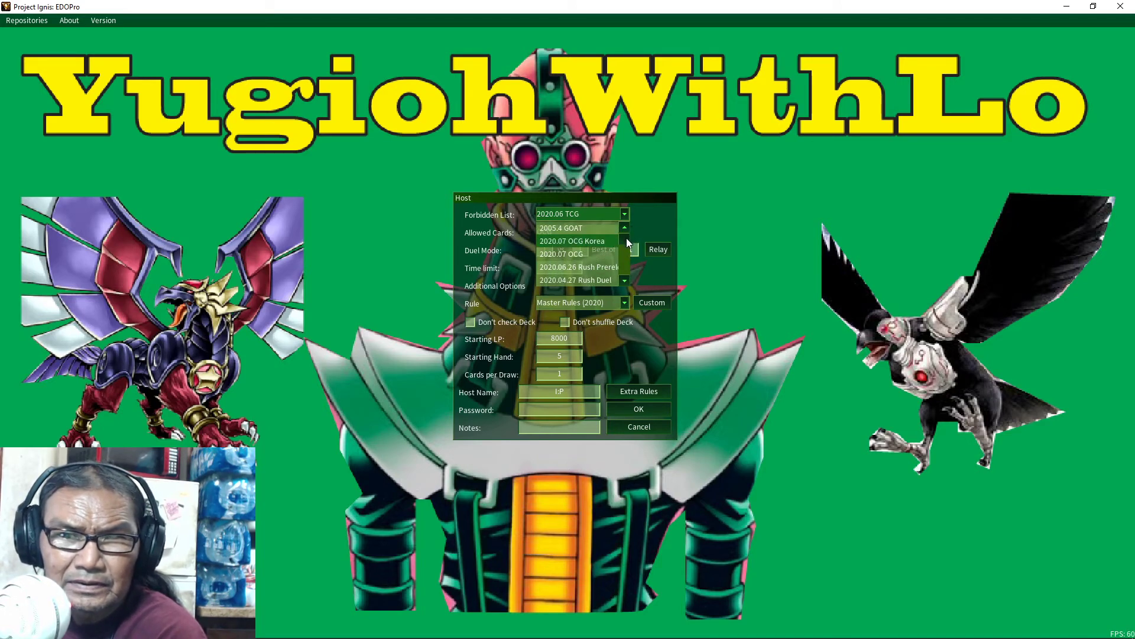
{"action": "left_click_drag", "start_coordinate": [624, 239], "coordinate": [625, 273]}
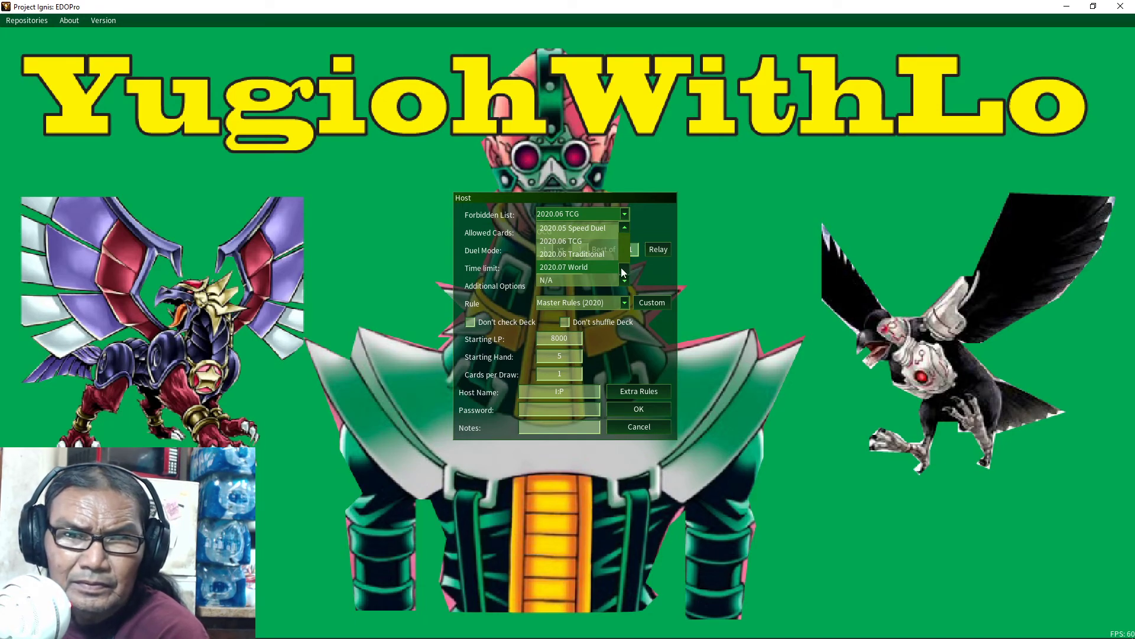
{"action": "scroll", "coordinate": [621, 268], "scroll_direction": "up", "scroll_amount": 2}
{"action": "scroll", "coordinate": [623, 264], "scroll_direction": "up", "scroll_amount": 4}
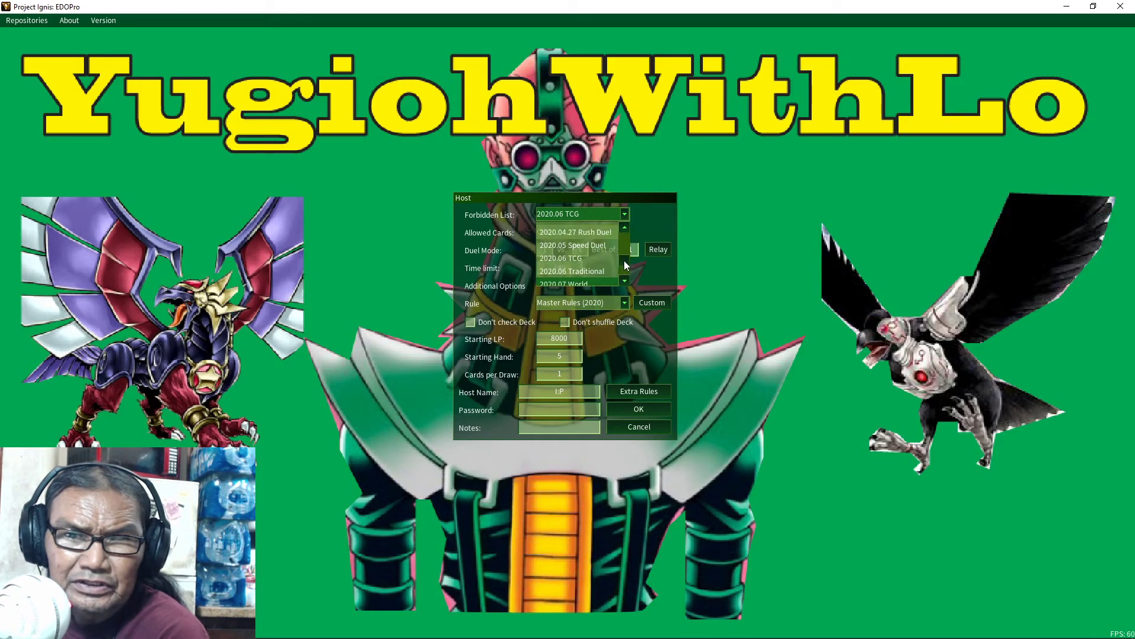
{"action": "left_click", "coordinate": [648, 214]}
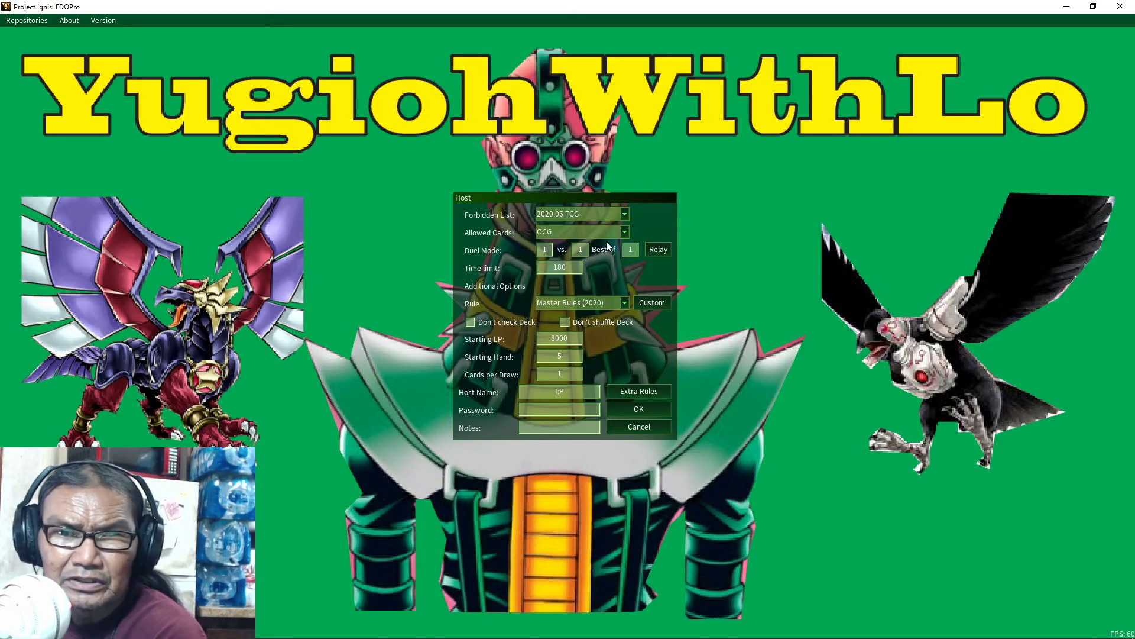
Check the duel rule setting for the hosted room, then cancel hosting and leave the server lobby.
{"action": "left_click", "coordinate": [627, 302]}
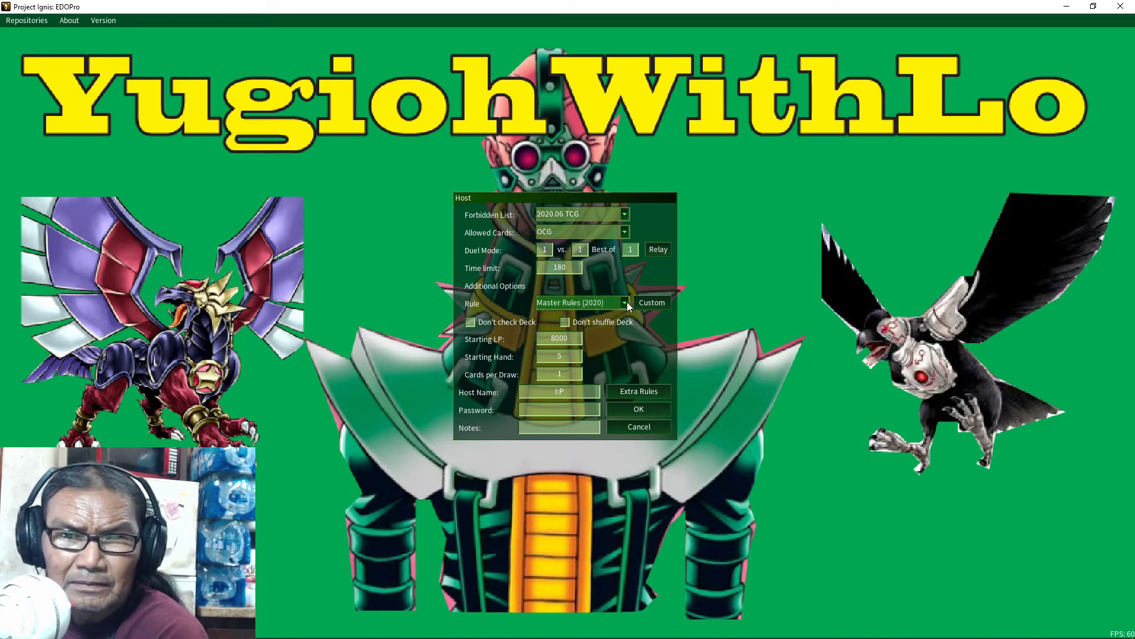
{"action": "left_click", "coordinate": [626, 301]}
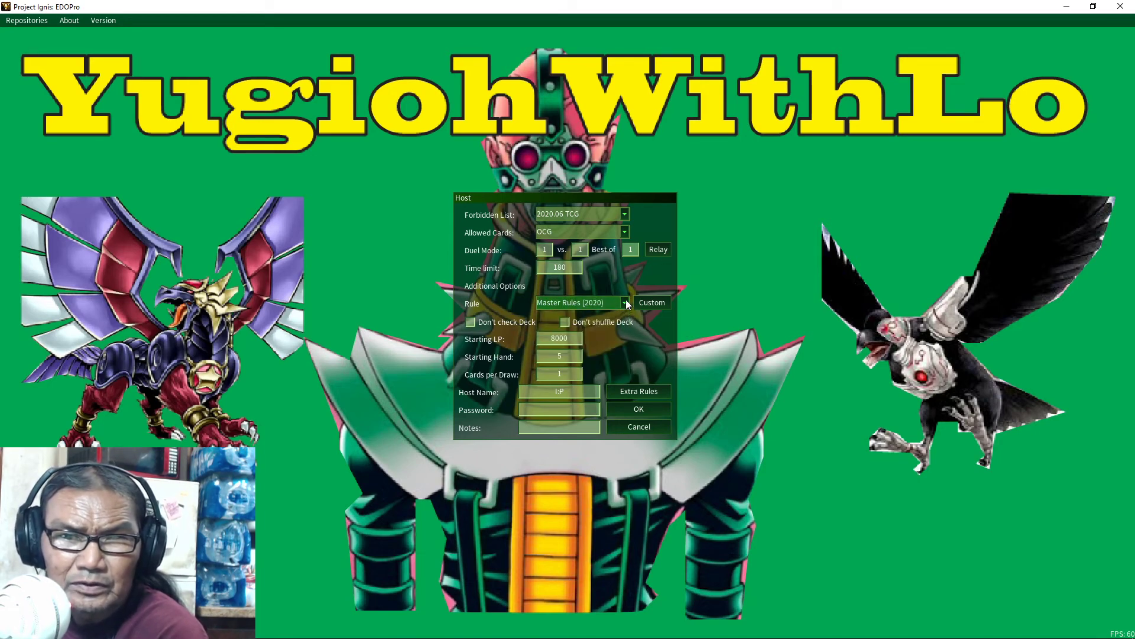
{"action": "left_click", "coordinate": [631, 427]}
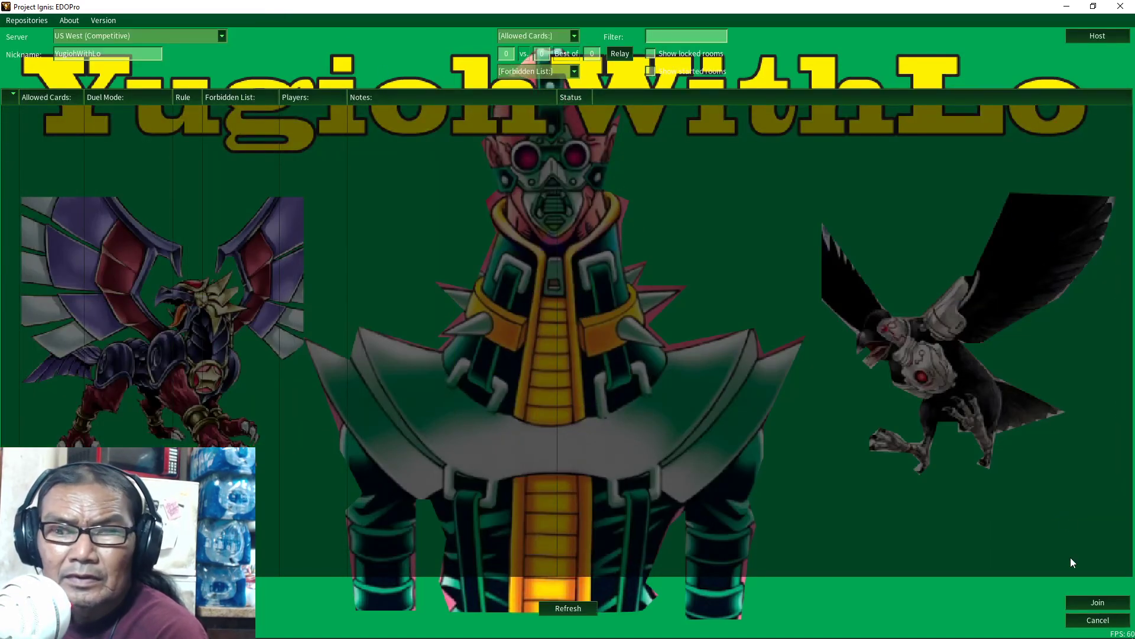
{"action": "left_click", "coordinate": [1100, 621]}
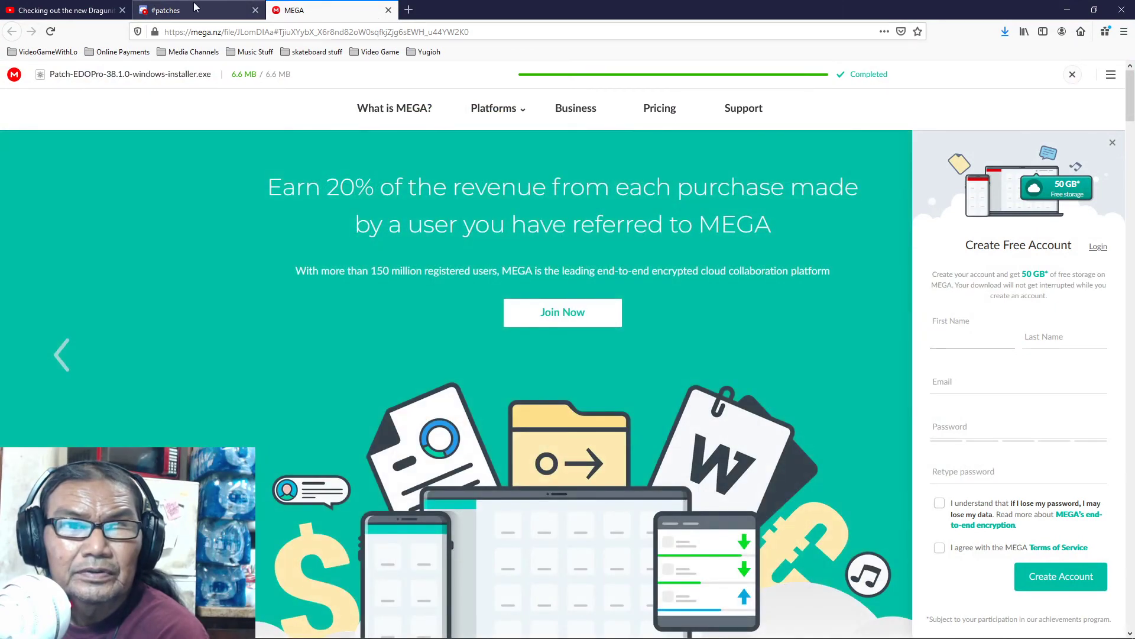
Switch to the Project Ignis Discord page in the browser and review the start of the patches channel and the welcome-and-rules channel.
{"action": "left_click", "coordinate": [197, 11]}
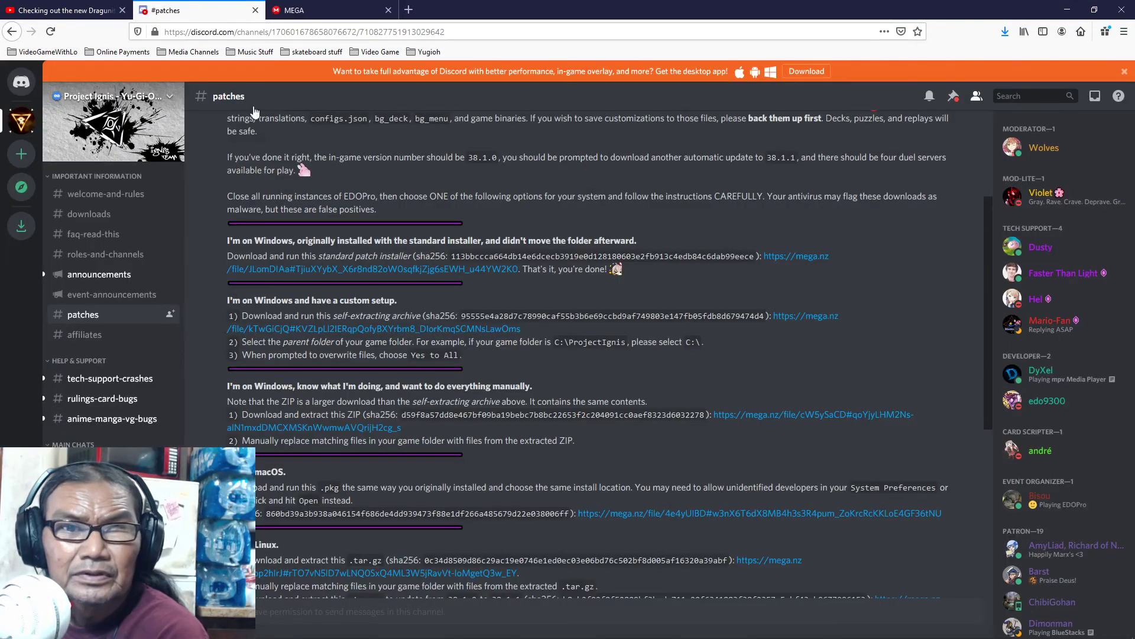
{"action": "scroll", "coordinate": [414, 299], "scroll_direction": "up", "scroll_amount": 3}
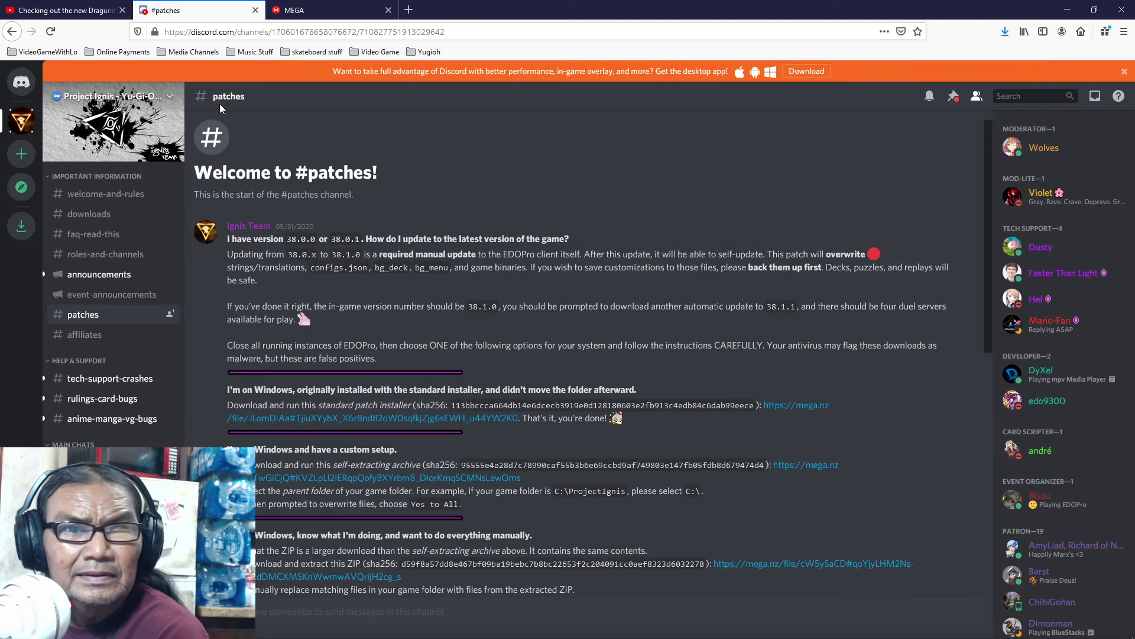
{"action": "left_click", "coordinate": [101, 105]}
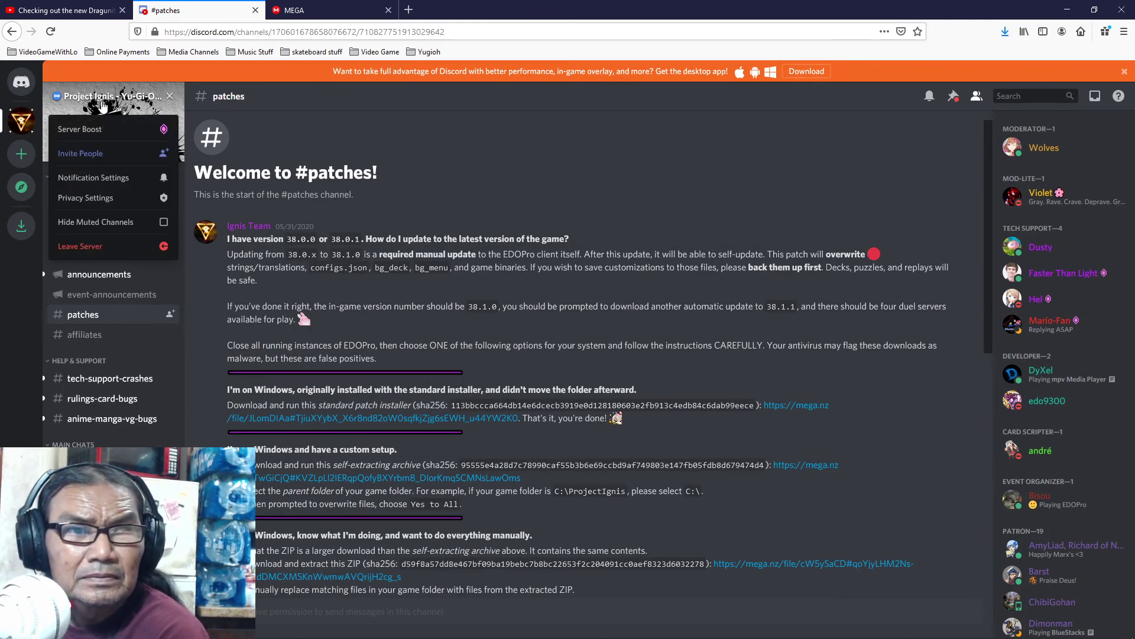
{"action": "left_click", "coordinate": [102, 106]}
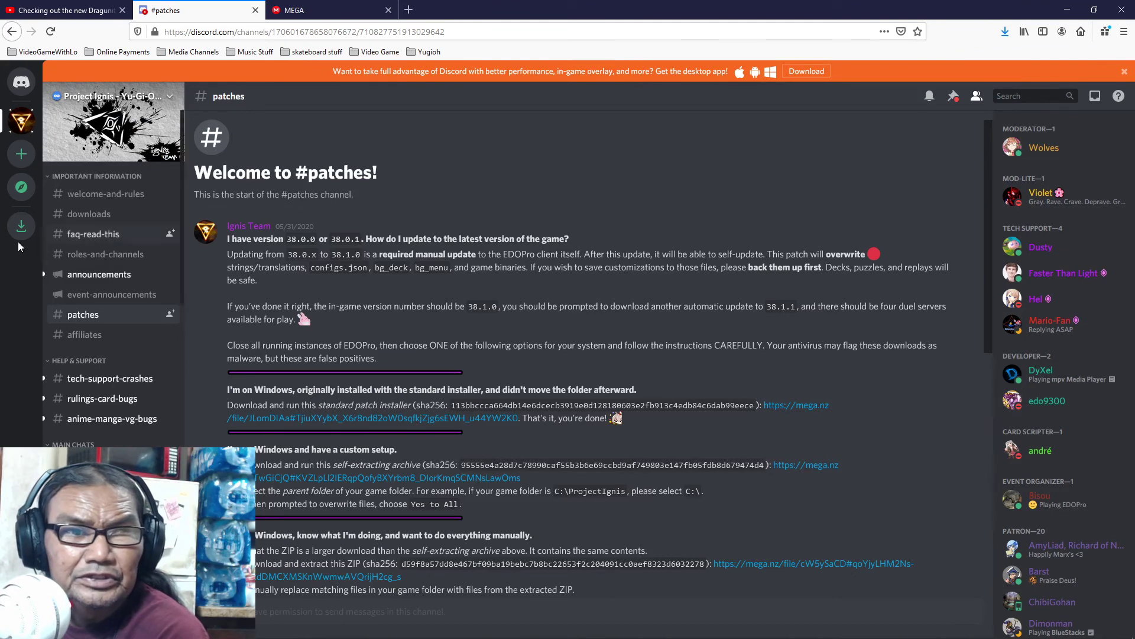
{"action": "left_click", "coordinate": [120, 198]}
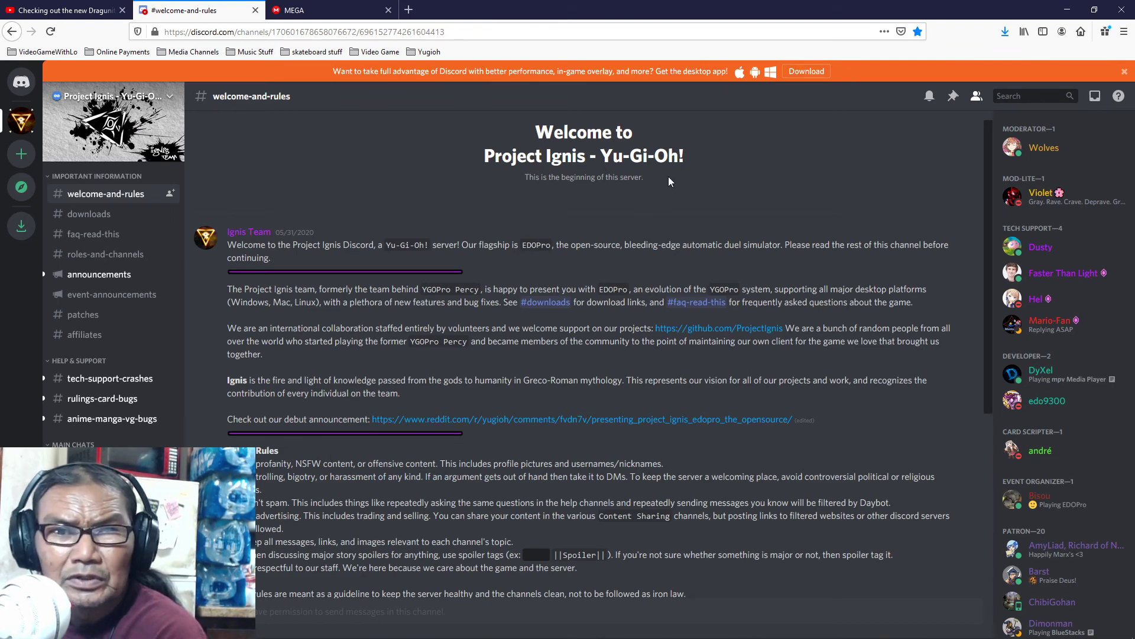
Switch back to EDOPro and view the GrenMaju2020 deck in the deck editor.
{"action": "mouse_move", "coordinate": [550, 637]}
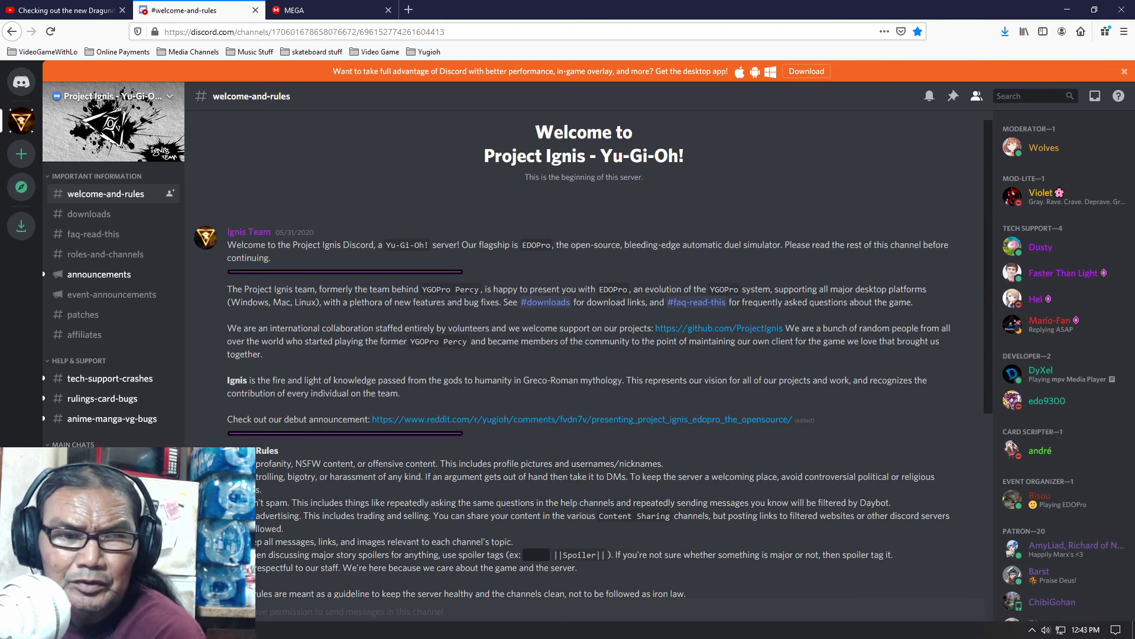
{"action": "key", "text": "alt+Tab"}
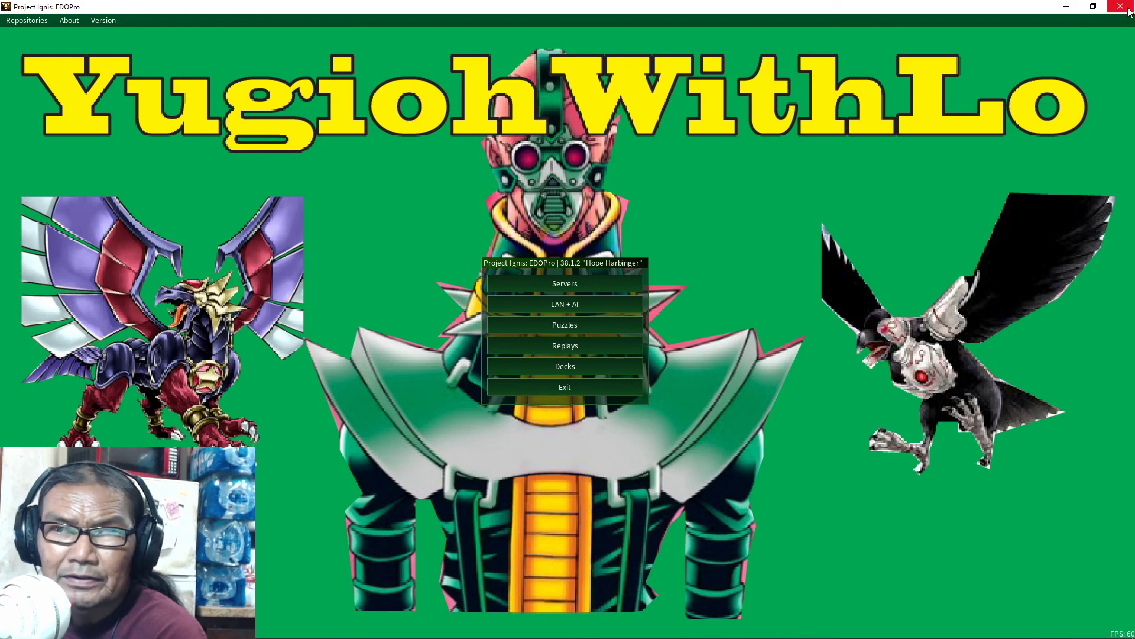
{"action": "left_click", "coordinate": [549, 366]}
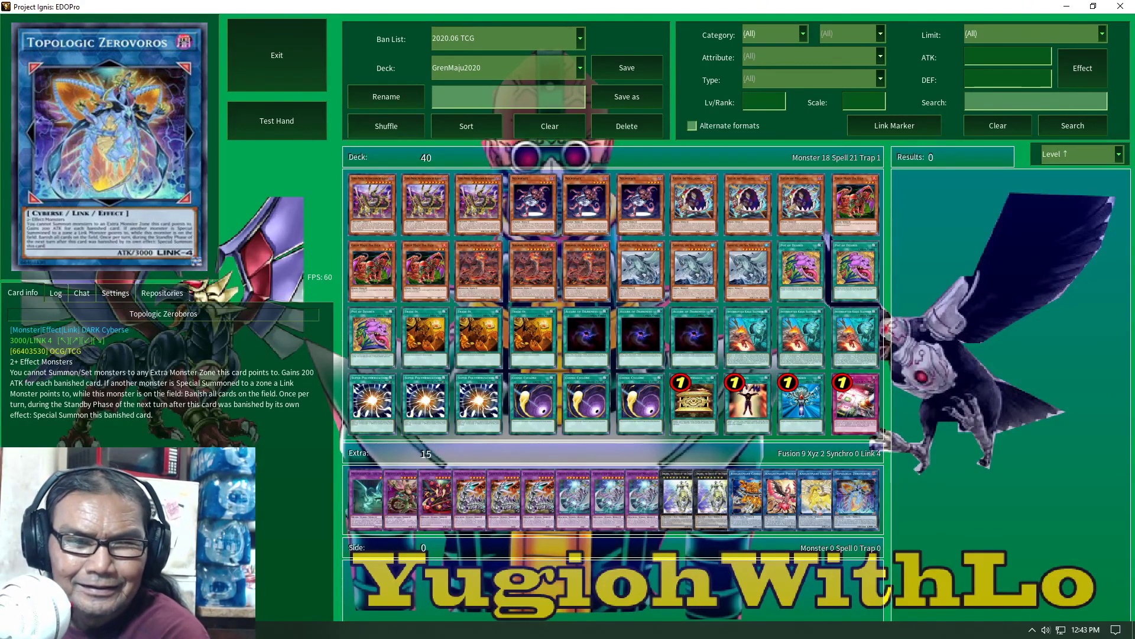
{"action": "key", "text": "alt+Tab"}
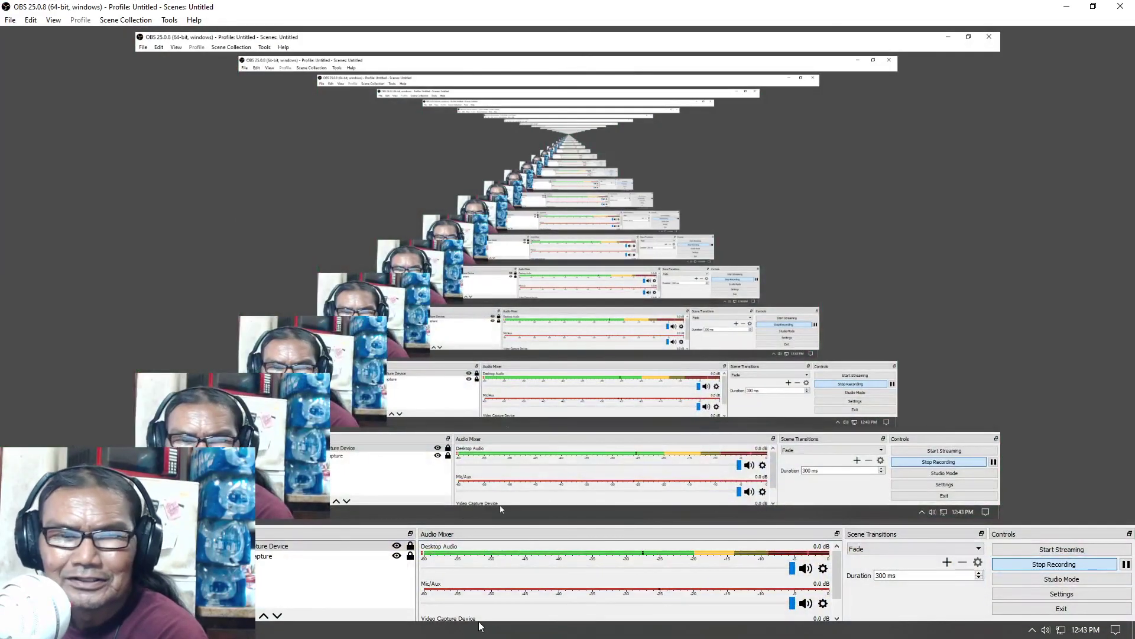